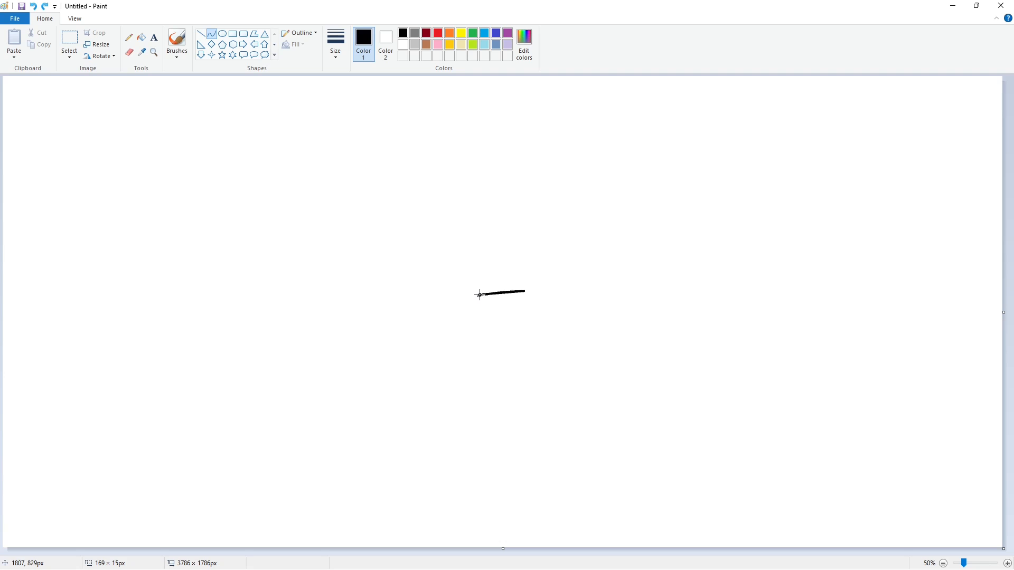
pyautogui.moveTo(521, 290); pyautogui.dragTo(525, 206)
pyautogui.moveTo(479, 293); pyautogui.dragTo(451, 226)
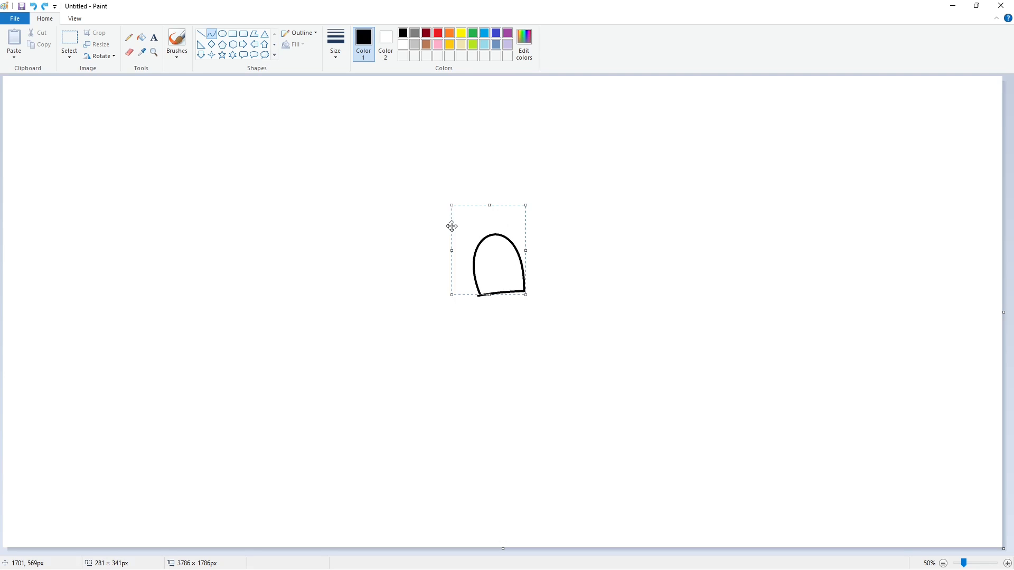
pyautogui.hotkey('ctrl', 'z')
# - Draw the arched outline of the left eye above its short base line with the Curve tool
pyautogui.moveTo(520, 274); pyautogui.dragTo(528, 210)
pyautogui.moveTo(467, 233); pyautogui.dragTo(445, 224)
pyautogui.click(584, 270)
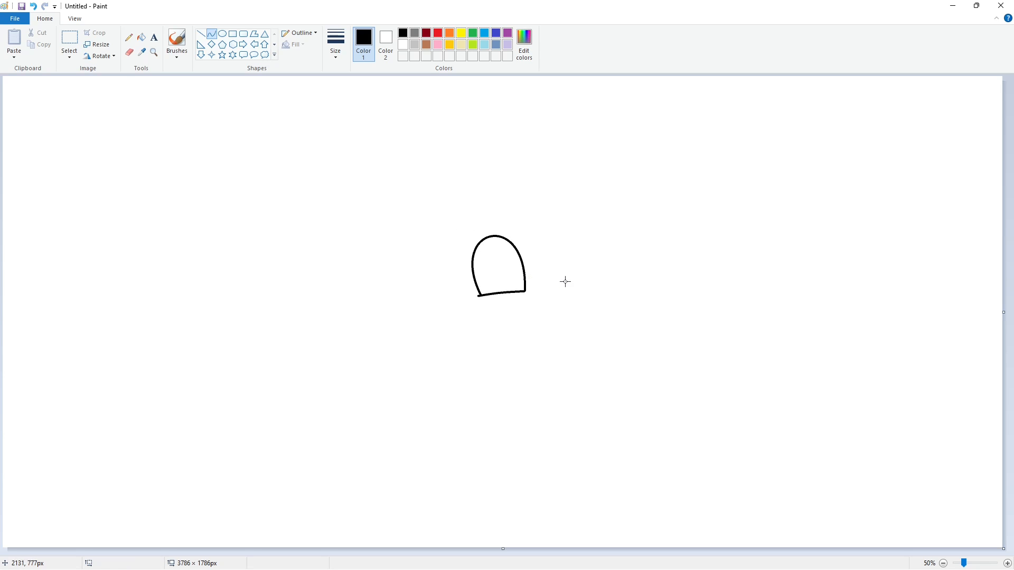
# - Draw the tilted arched outline of the right eye and a small curved nose below and between the eyes
pyautogui.moveTo(563, 282); pyautogui.dragTo(585, 191)
pyautogui.click(729, 246)
pyautogui.moveTo(554, 311); pyautogui.dragTo(554, 311)
# - Set the curve thickness to the second-thickest line size
pyautogui.click(335, 48)
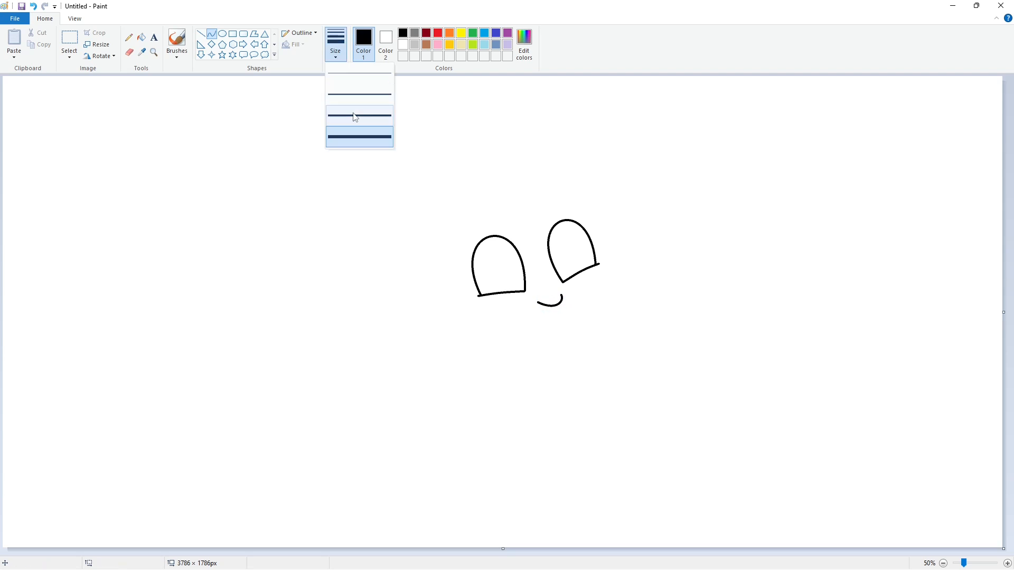
pyautogui.click(356, 118)
pyautogui.moveTo(475, 287)
pyautogui.mouseDown()
pyautogui.moveTo(512, 291)
pyautogui.moveTo(491, 248)
pyautogui.moveTo(521, 259)
pyautogui.moveTo(472, 274)
pyautogui.moveTo(521, 251)
pyautogui.mouseUp()
pyautogui.click(556, 261)
pyautogui.hotkey('ctrl', 'z')
pyautogui.moveTo(504, 246); pyautogui.dragTo(476, 243)
pyautogui.hotkey('ctrl', 'z')
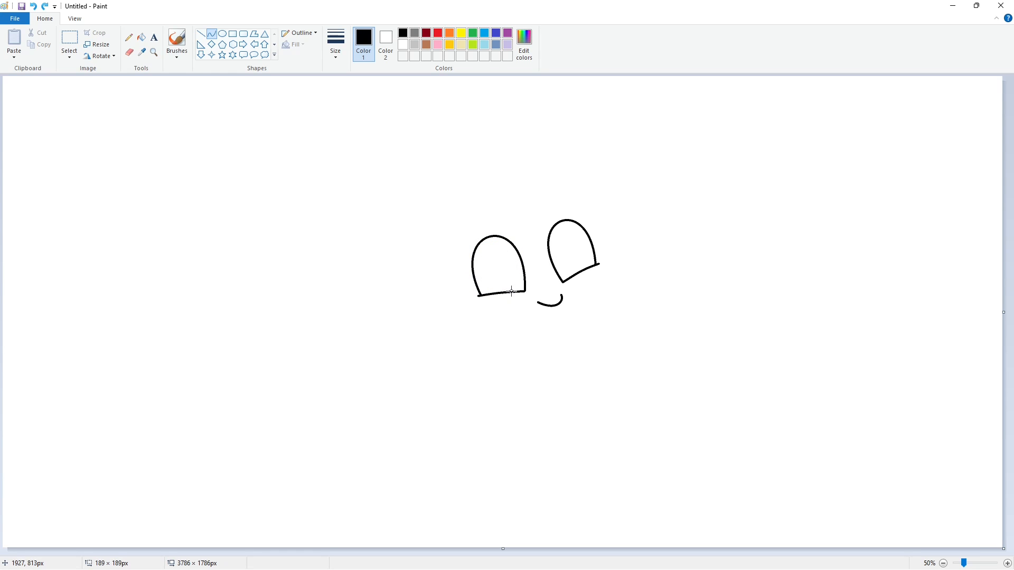
# - Draw the arched outline of the pupil inside the lower part of the left eye
pyautogui.moveTo(511, 291); pyautogui.dragTo(473, 274)
pyautogui.moveTo(502, 280); pyautogui.dragTo(519, 252)
pyautogui.moveTo(496, 245); pyautogui.dragTo(478, 241)
pyautogui.click(605, 243)
pyautogui.moveTo(587, 267)
pyautogui.mouseDown()
pyautogui.moveTo(551, 257)
pyautogui.moveTo(590, 236)
pyautogui.mouseUp()
pyautogui.moveTo(566, 231); pyautogui.dragTo(553, 230)
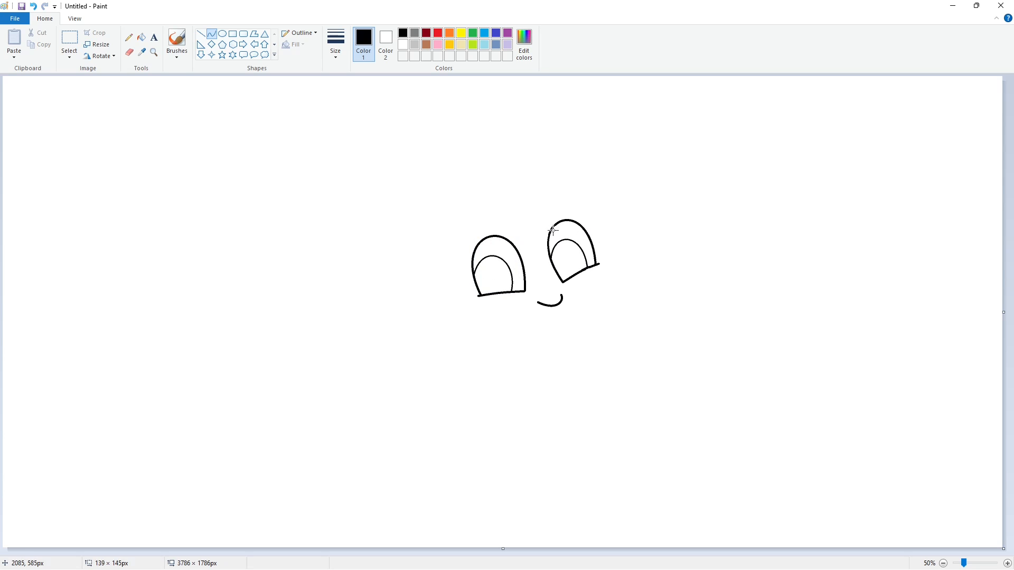
pyautogui.hotkey('ctrl', 'z')
# - Draw the arched outline of the pupil inside the lower part of the right eye
pyautogui.moveTo(586, 268); pyautogui.dragTo(550, 258)
pyautogui.moveTo(575, 254); pyautogui.dragTo(588, 236)
pyautogui.moveTo(564, 232); pyautogui.dragTo(552, 229)
pyautogui.click(706, 266)
# - Fill the pupils of both eyes with black
pyautogui.click(142, 38)
pyautogui.click(493, 272)
pyautogui.click(568, 262)
# - Draw a V-shaped highlight in the upper right of each pupil with straight white lines in the second-thinnest size
pyautogui.click(201, 35)
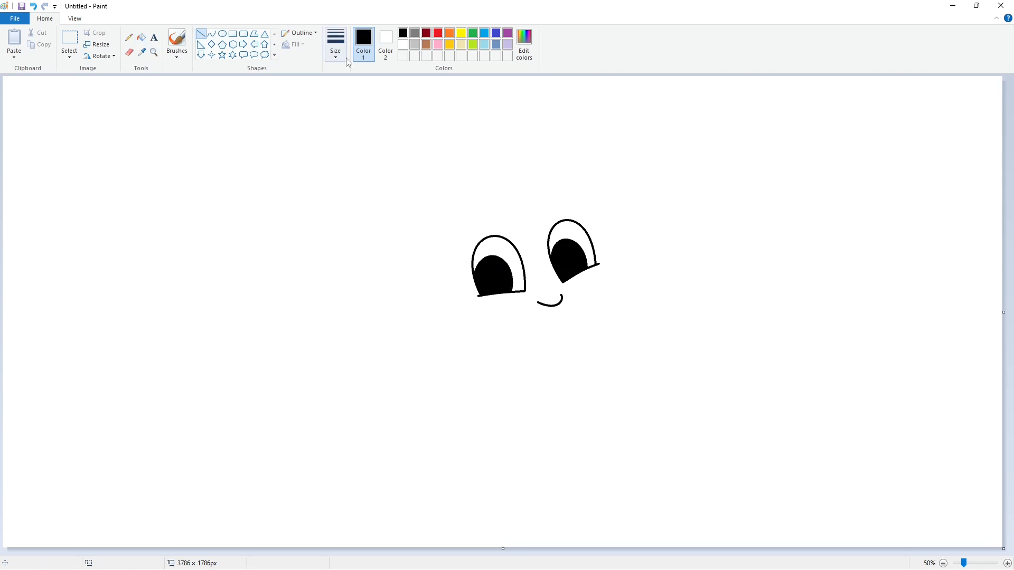
pyautogui.click(338, 52)
pyautogui.click(351, 93)
pyautogui.click(403, 45)
pyautogui.moveTo(505, 256); pyautogui.dragTo(505, 255)
pyautogui.moveTo(502, 272); pyautogui.dragTo(513, 266)
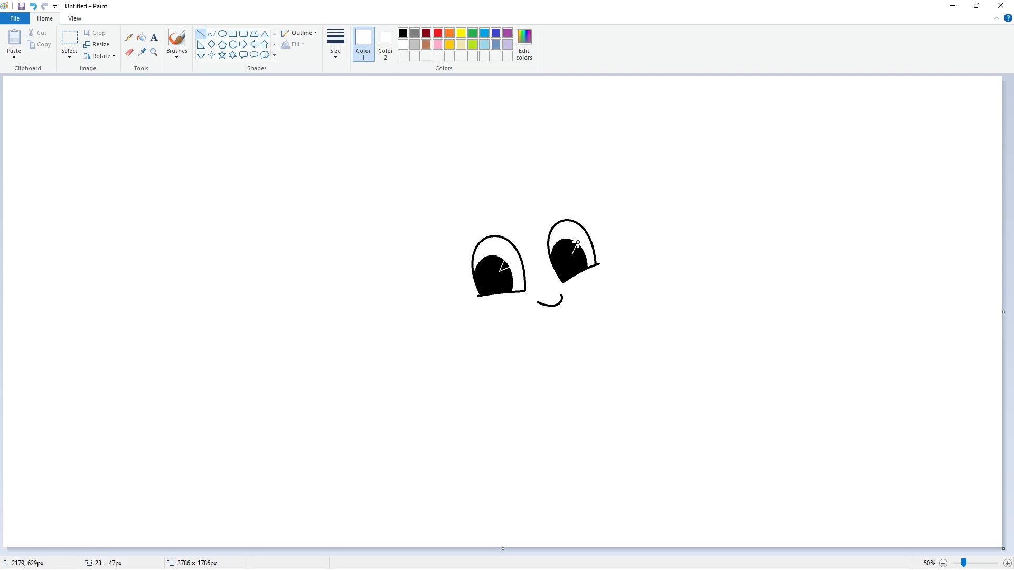
pyautogui.click(573, 254)
pyautogui.moveTo(572, 254); pyautogui.dragTo(584, 248)
pyautogui.click(638, 247)
# - Fill the wedge inside each pupil highlight with white and set the drawing colour back to black
pyautogui.click(141, 37)
pyautogui.click(1007, 564)
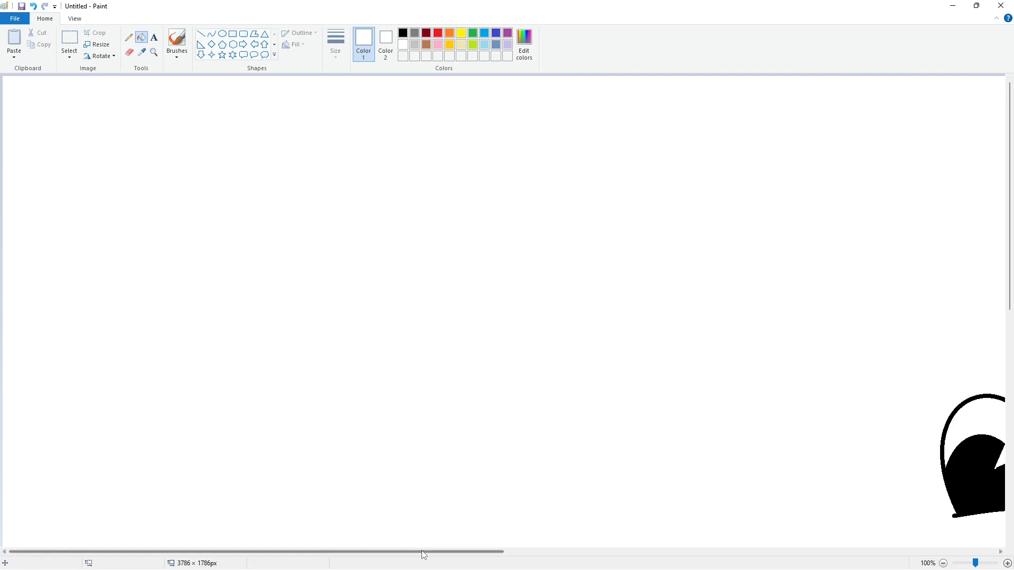
pyautogui.moveTo(423, 553); pyautogui.dragTo(682, 552)
pyautogui.scroll(-3, 683, 497)
pyautogui.click(403, 33)
pyautogui.click(201, 34)
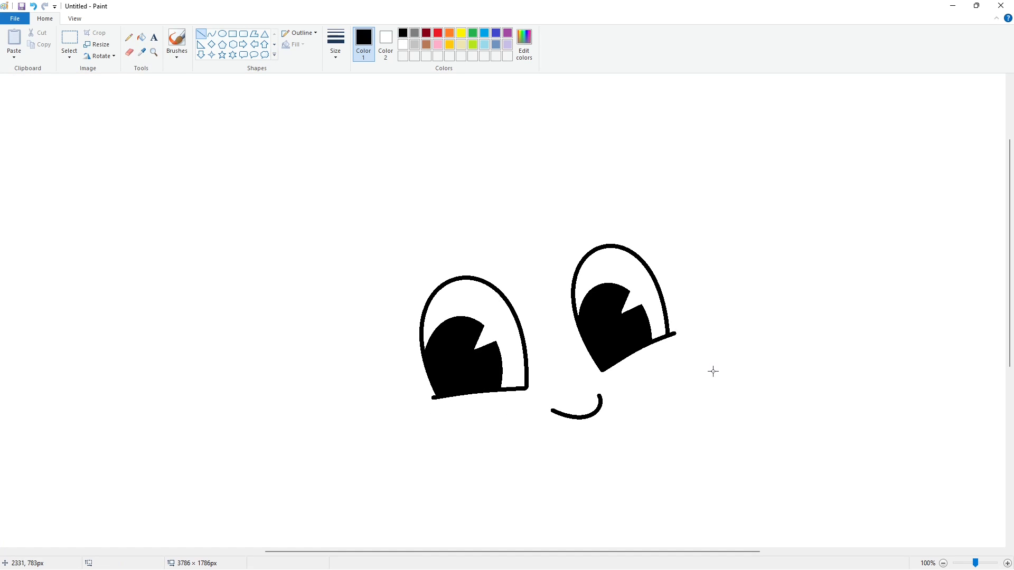
pyautogui.scroll(-1, 574, 319)
pyautogui.click(211, 34)
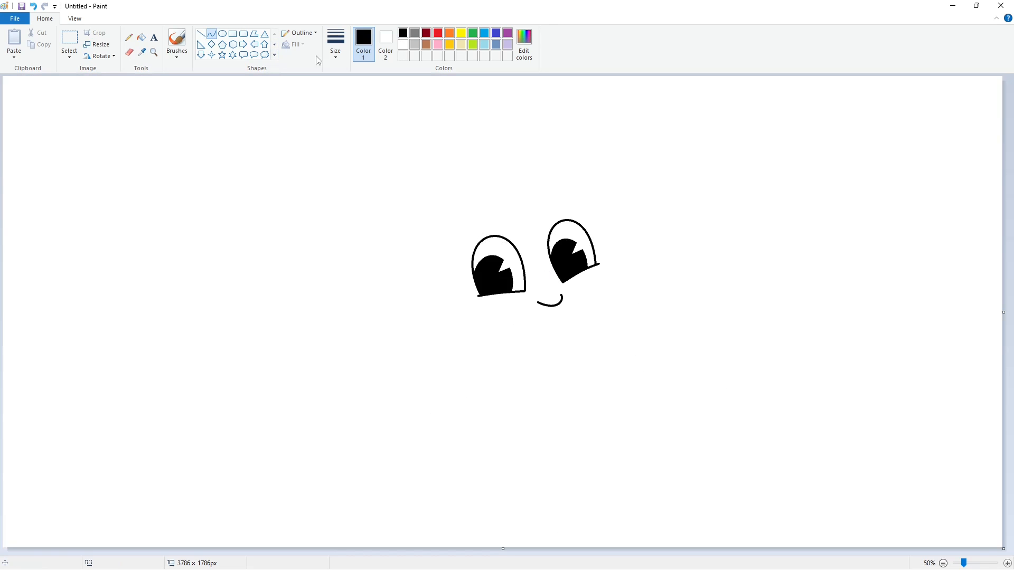
pyautogui.moveTo(616, 258); pyautogui.dragTo(432, 298)
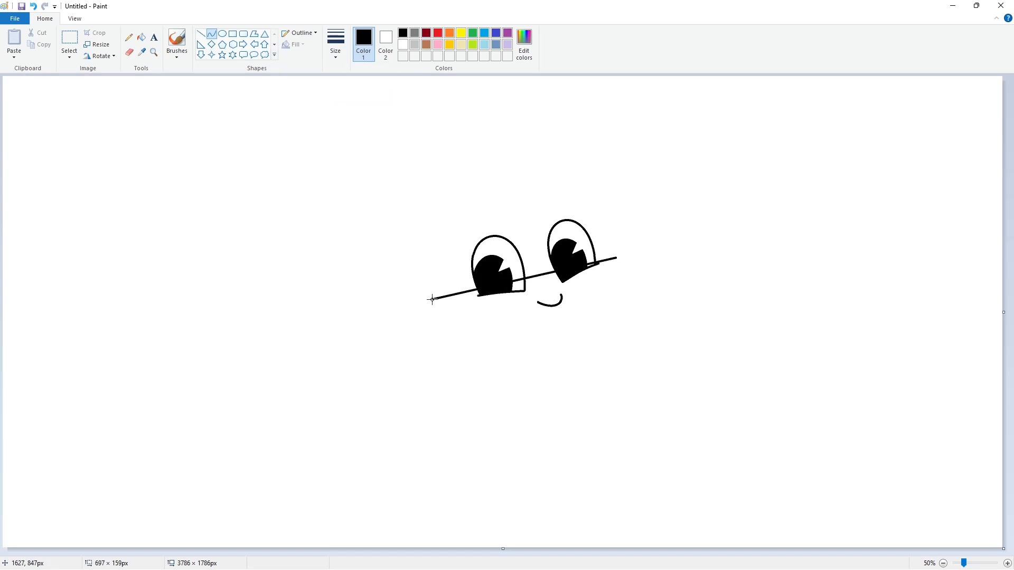
pyautogui.moveTo(580, 248)
pyautogui.mouseDown()
pyautogui.moveTo(616, 120)
pyautogui.moveTo(380, 171)
pyautogui.mouseUp()
pyautogui.hotkey('ctrl', 'z')
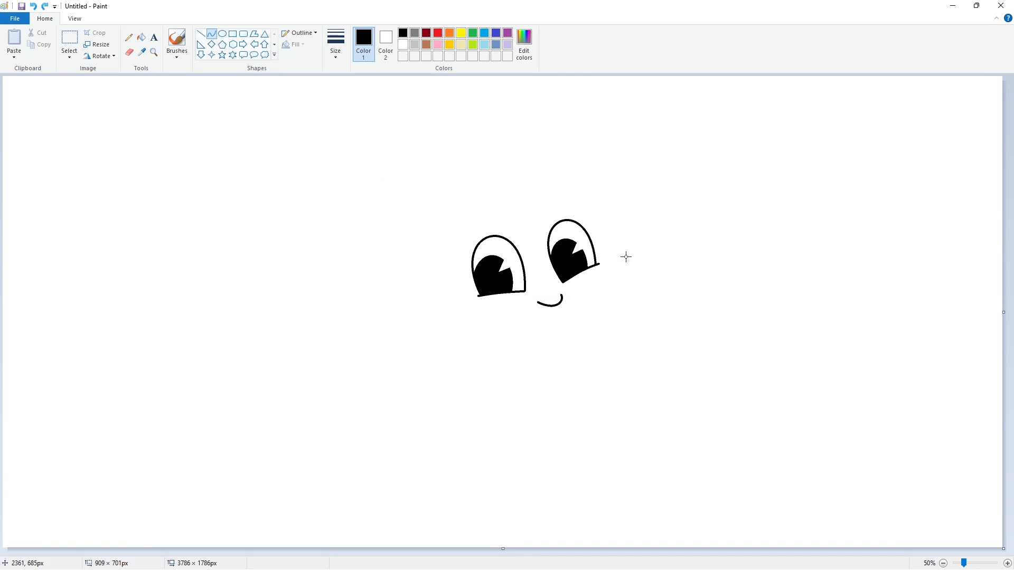
pyautogui.moveTo(615, 258); pyautogui.dragTo(430, 296)
pyautogui.moveTo(580, 248)
pyautogui.mouseDown()
pyautogui.moveTo(613, 135)
pyautogui.moveTo(379, 169)
pyautogui.moveTo(654, 412)
pyautogui.mouseUp()
pyautogui.hotkey('ctrl', 'z')
pyautogui.click(222, 33)
pyautogui.moveTo(532, 412); pyautogui.dragTo(534, 402)
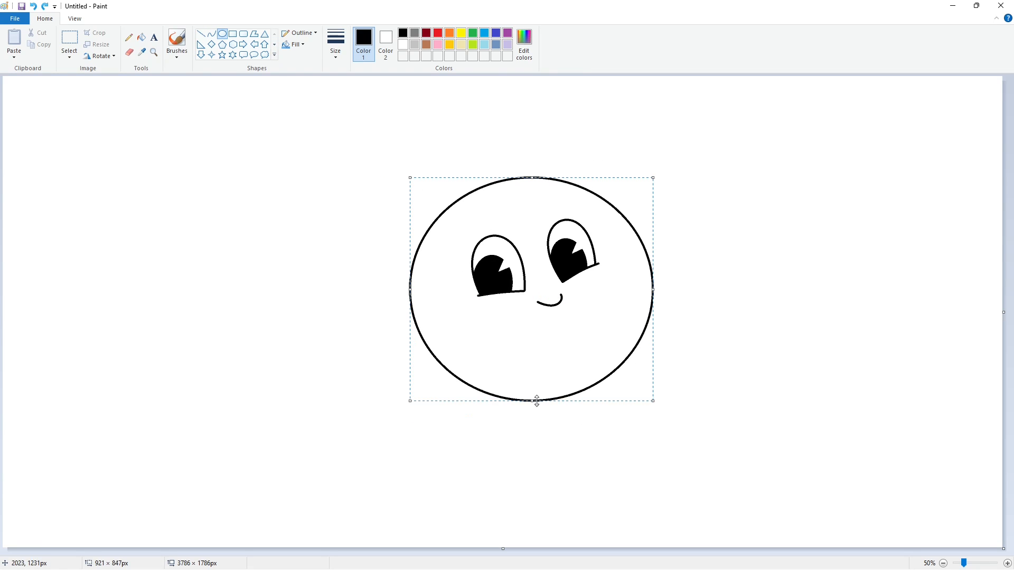
pyautogui.moveTo(408, 302); pyautogui.dragTo(432, 310)
pyautogui.hotkey('ctrl', 'z')
pyautogui.hotkey('ctrl', 'z')
pyautogui.moveTo(420, 168); pyautogui.dragTo(621, 382)
pyautogui.moveTo(543, 310); pyautogui.dragTo(546, 318)
pyautogui.moveTo(524, 392); pyautogui.dragTo(525, 354)
pyautogui.moveTo(624, 283); pyautogui.dragTo(619, 270)
pyautogui.moveTo(424, 265); pyautogui.dragTo(427, 268)
pyautogui.moveTo(524, 177); pyautogui.dragTo(524, 176)
pyautogui.moveTo(523, 354); pyautogui.dragTo(536, 356)
pyautogui.moveTo(620, 266); pyautogui.dragTo(432, 298)
pyautogui.hotkey('ctrl', 'z')
# - Draw the domed outline of the head over both eyes as a black curve
pyautogui.click(212, 34)
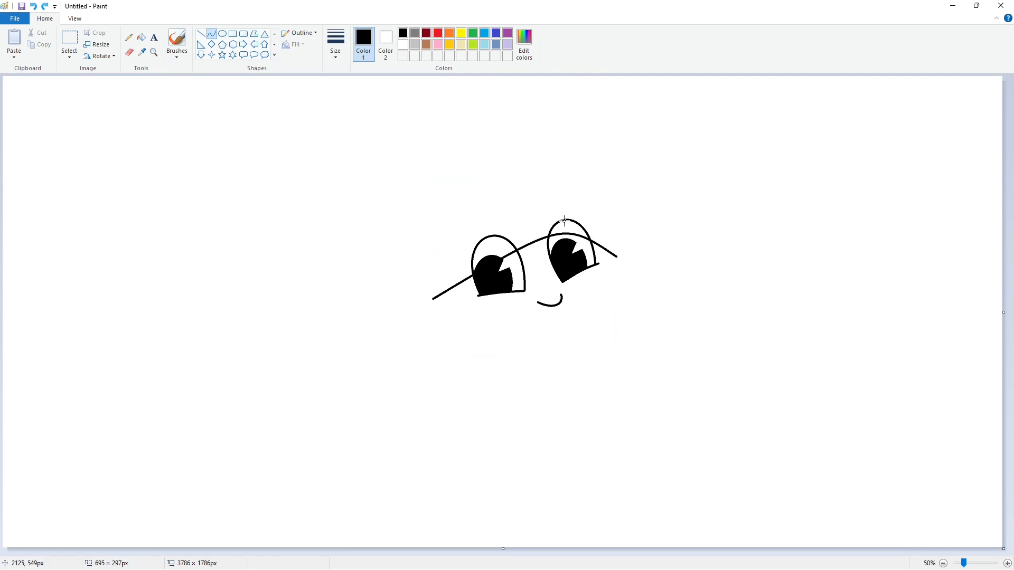
pyautogui.moveTo(581, 238)
pyautogui.mouseDown()
pyautogui.moveTo(399, 161)
pyautogui.moveTo(382, 165)
pyautogui.mouseUp()
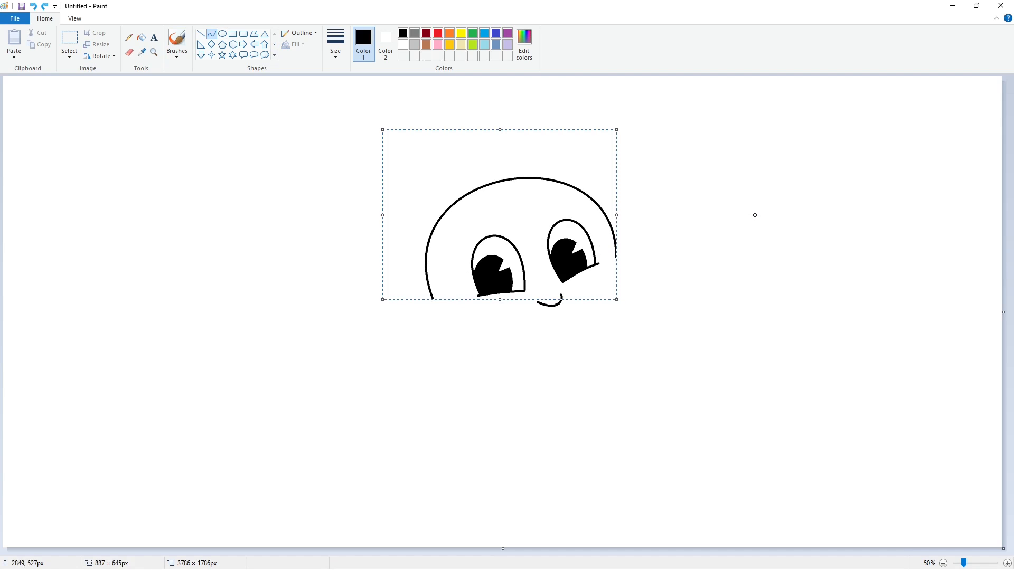
pyautogui.click(754, 215)
# - Draw two rounded antennae crossing the head's upper edge with dark red curves
pyautogui.click(426, 32)
pyautogui.click(530, 180)
pyautogui.hotkey('ctrl', 'z')
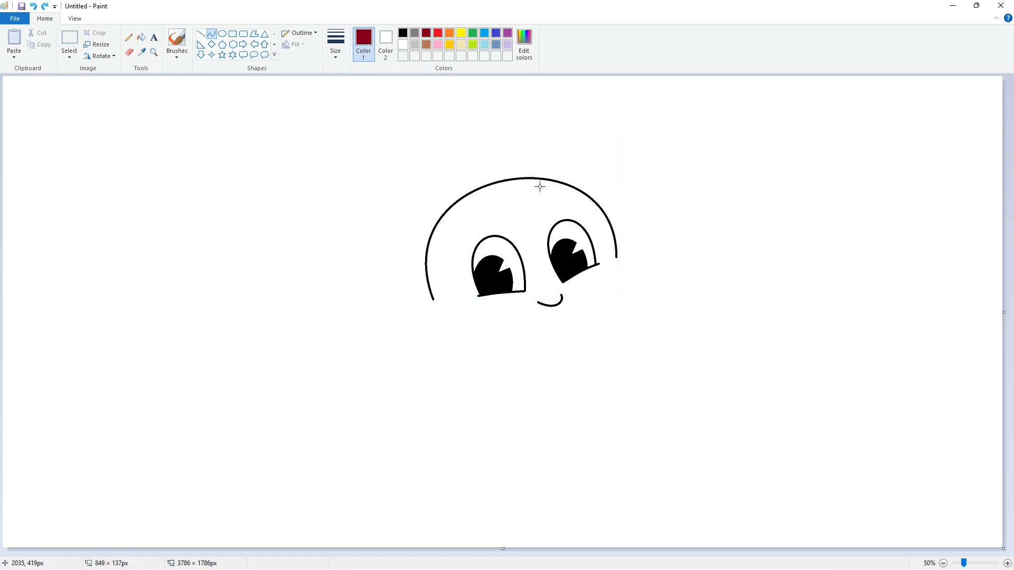
pyautogui.moveTo(539, 186); pyautogui.dragTo(551, 159)
pyautogui.click(582, 149)
pyautogui.moveTo(560, 134); pyautogui.dragTo(532, 186)
pyautogui.moveTo(533, 158); pyautogui.dragTo(529, 154)
pyautogui.click(600, 193)
pyautogui.moveTo(494, 194); pyautogui.dragTo(474, 177)
# - Clear the head line inside the antennae with white and recolour both antenna outlines black
pyautogui.click(141, 38)
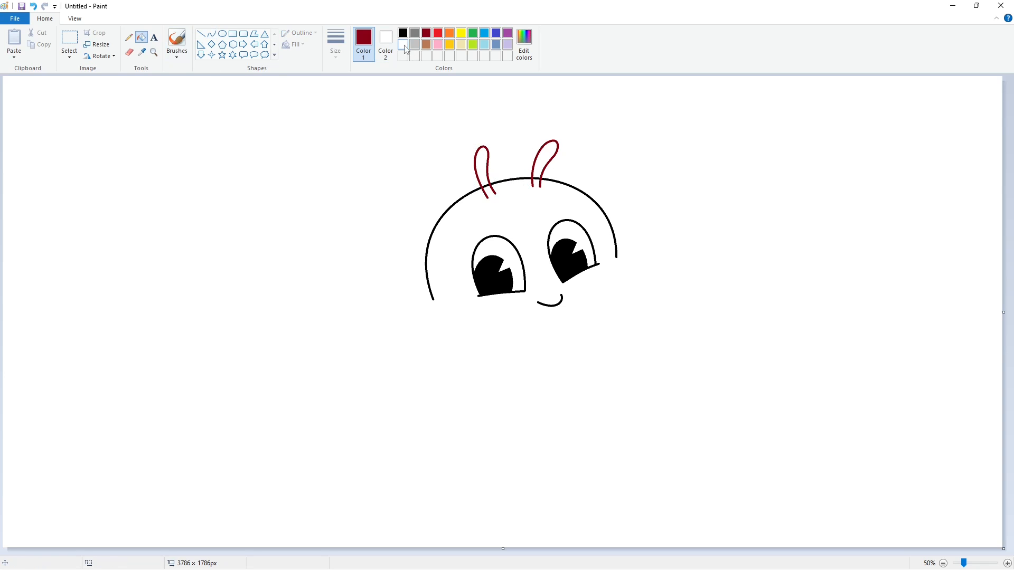
pyautogui.click(403, 45)
pyautogui.scroll(1, 486, 211)
pyautogui.moveTo(473, 552); pyautogui.dragTo(739, 552)
pyautogui.click(403, 34)
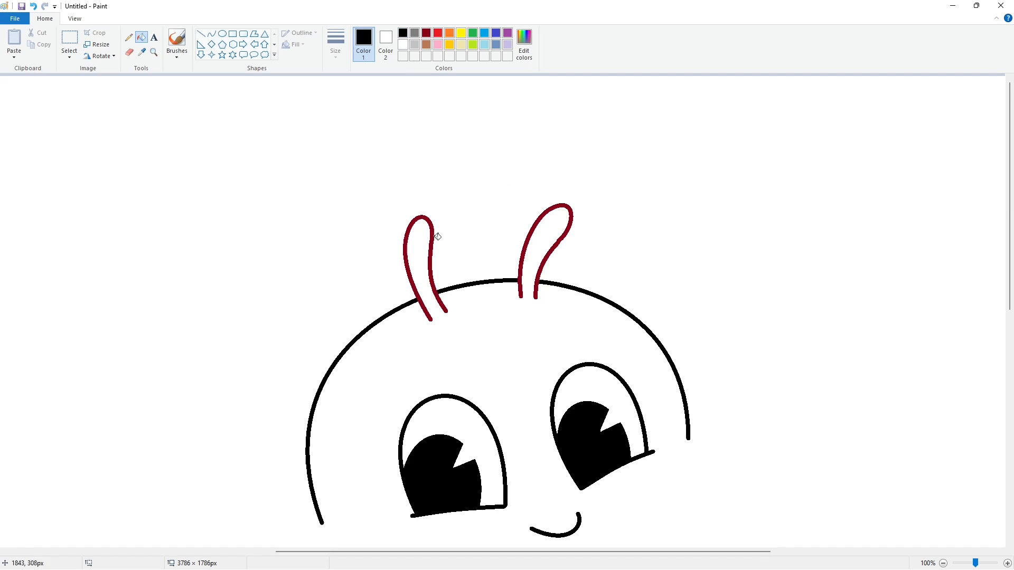
pyautogui.click(404, 248)
pyautogui.click(528, 236)
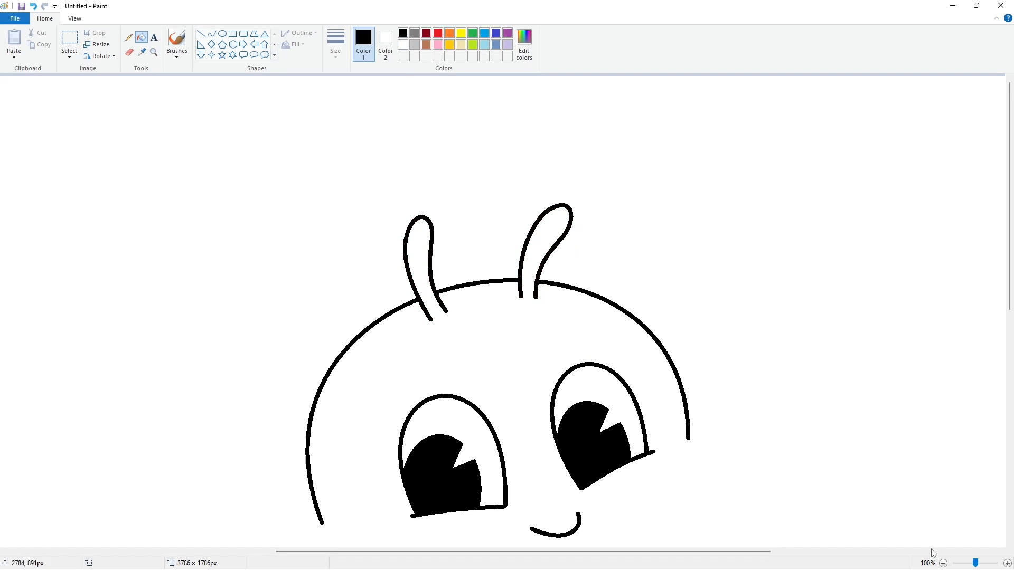
# - Draw the left cheek and lower jaw outline with black curves in the thickest line size
pyautogui.scroll(-1, 853, 460)
pyautogui.click(212, 33)
pyautogui.click(335, 45)
pyautogui.click(362, 136)
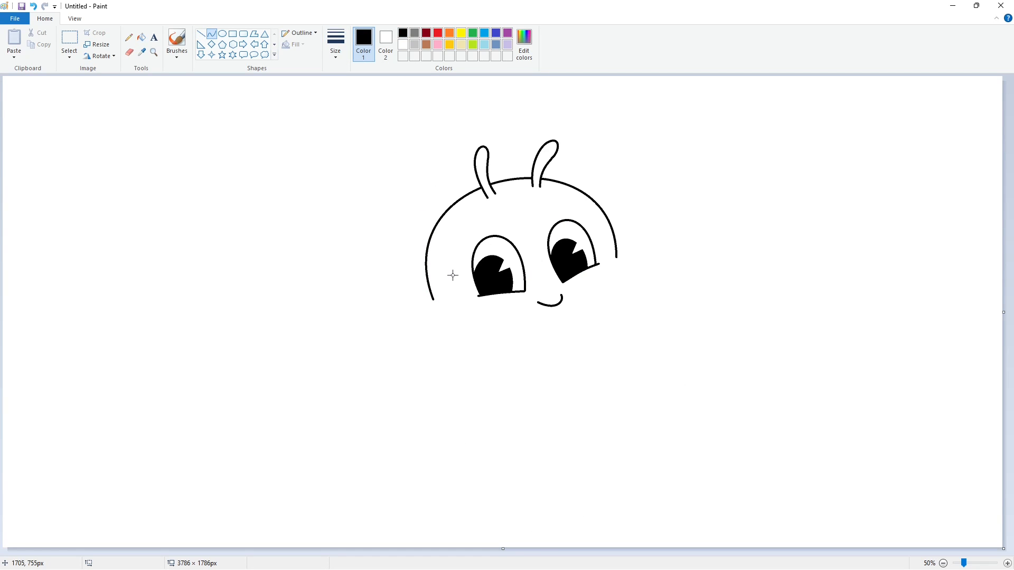
pyautogui.moveTo(467, 297)
pyautogui.mouseDown()
pyautogui.moveTo(439, 355)
pyautogui.moveTo(426, 345)
pyautogui.moveTo(427, 287)
pyautogui.mouseUp()
pyautogui.moveTo(416, 315)
pyautogui.mouseDown()
pyautogui.moveTo(408, 318)
pyautogui.moveTo(536, 379)
pyautogui.mouseUp()
pyautogui.moveTo(425, 344); pyautogui.dragTo(452, 380)
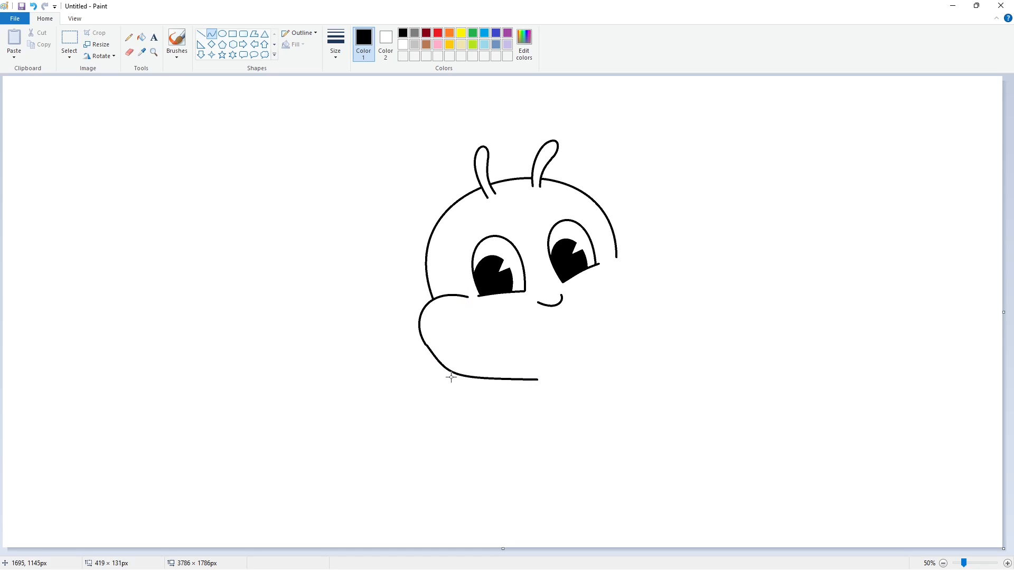
pyautogui.click(625, 365)
pyautogui.hotkey('ctrl', 'z')
pyautogui.moveTo(426, 346); pyautogui.dragTo(451, 373)
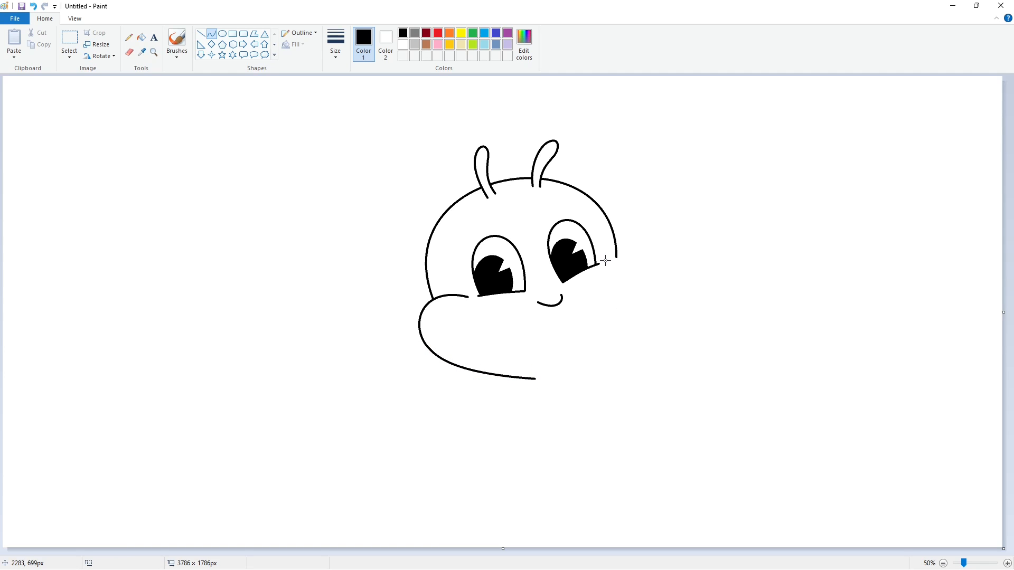
# - Draw the bulging right cheek outline and a rounded chin joining it to the left jaw line
pyautogui.moveTo(605, 260)
pyautogui.mouseDown()
pyautogui.moveTo(593, 355)
pyautogui.moveTo(647, 278)
pyautogui.moveTo(667, 308)
pyautogui.mouseUp()
pyautogui.moveTo(601, 343)
pyautogui.mouseDown()
pyautogui.moveTo(522, 372)
pyautogui.moveTo(558, 393)
pyautogui.mouseUp()
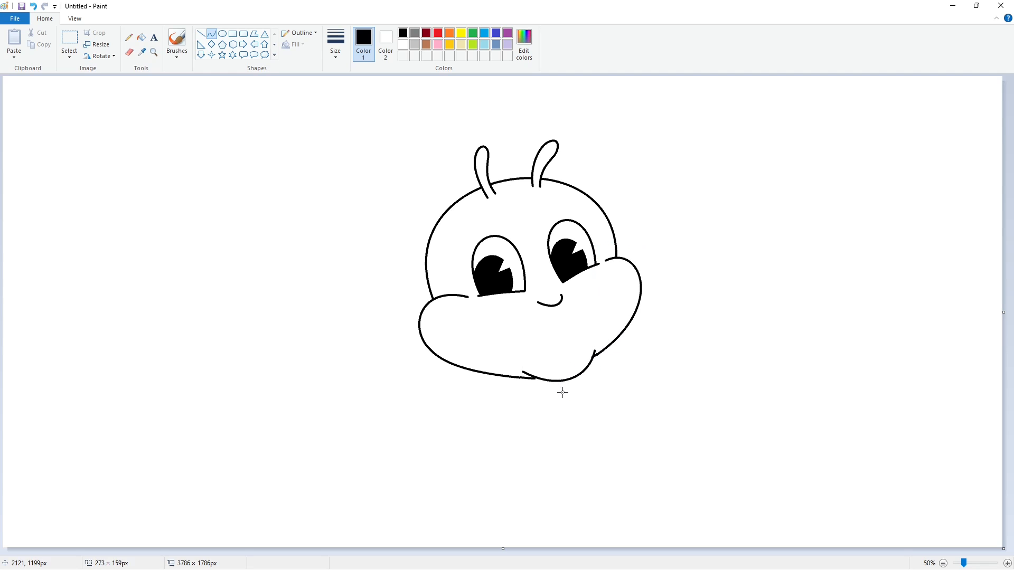
pyautogui.scroll(1, 783, 537)
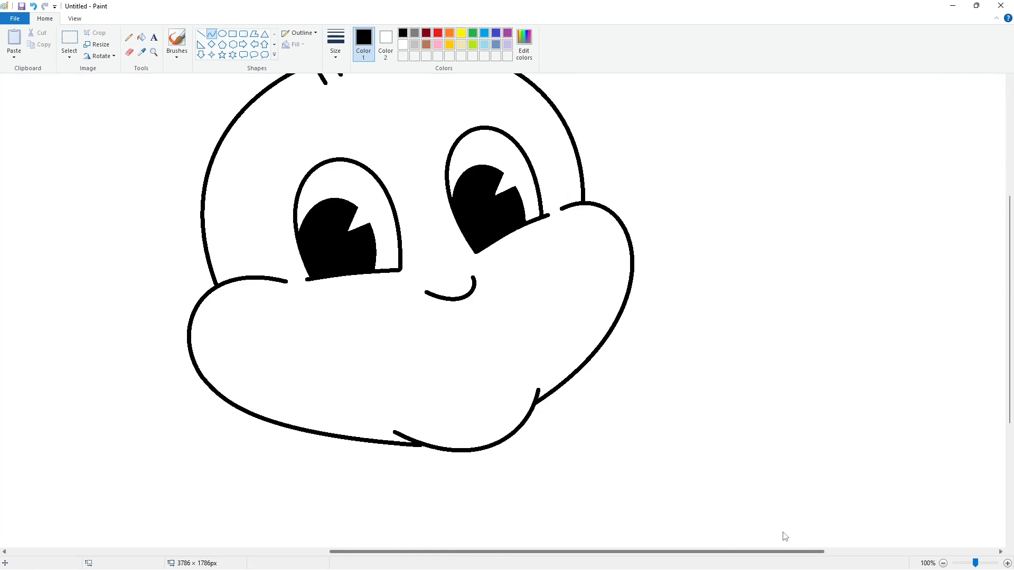
pyautogui.scroll(-1, 866, 500)
# - Draw a curved smile below the nose with a short mark at each corner and a lower mouth line
pyautogui.moveTo(597, 293); pyautogui.dragTo(543, 334)
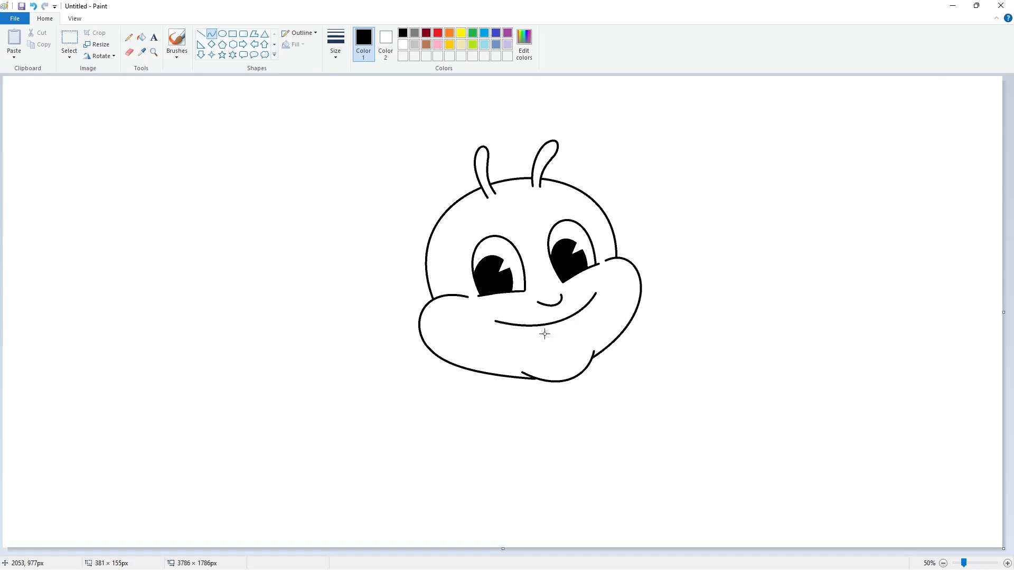
pyautogui.click(596, 291)
pyautogui.moveTo(483, 324); pyautogui.dragTo(530, 320)
pyautogui.moveTo(588, 304)
pyautogui.mouseDown()
pyautogui.moveTo(563, 341)
pyautogui.moveTo(580, 324)
pyautogui.moveTo(507, 324)
pyautogui.moveTo(556, 352)
pyautogui.mouseUp()
pyautogui.click(611, 326)
# - Draw a two-bump tongue inside the mouth and a short curved crease below the lower lip
pyautogui.moveTo(531, 335); pyautogui.dragTo(560, 334)
pyautogui.click(641, 332)
pyautogui.moveTo(544, 334); pyautogui.dragTo(574, 329)
pyautogui.click(613, 328)
pyautogui.moveTo(561, 330); pyautogui.dragTo(559, 326)
pyautogui.moveTo(568, 329)
pyautogui.mouseDown()
pyautogui.moveTo(575, 345)
pyautogui.moveTo(552, 356)
pyautogui.mouseUp()
pyautogui.click(626, 325)
pyautogui.moveTo(564, 353); pyautogui.dragTo(565, 358)
pyautogui.click(657, 355)
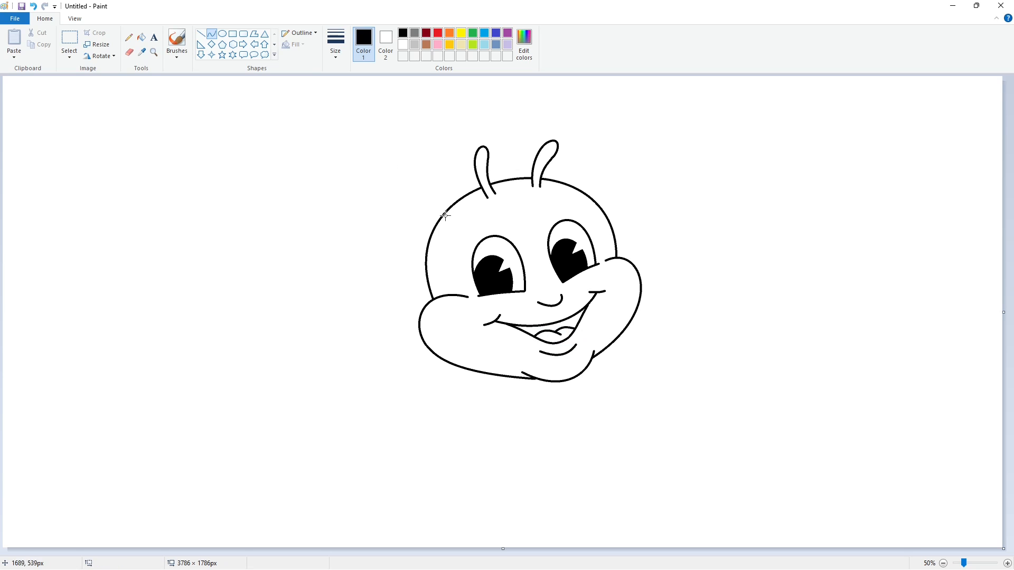
# - Draw a thin dark red heart-topped face line arching over both eyes from cheek to cheek
pyautogui.click(426, 32)
pyautogui.click(335, 45)
pyautogui.click(343, 97)
pyautogui.moveTo(533, 245); pyautogui.dragTo(468, 297)
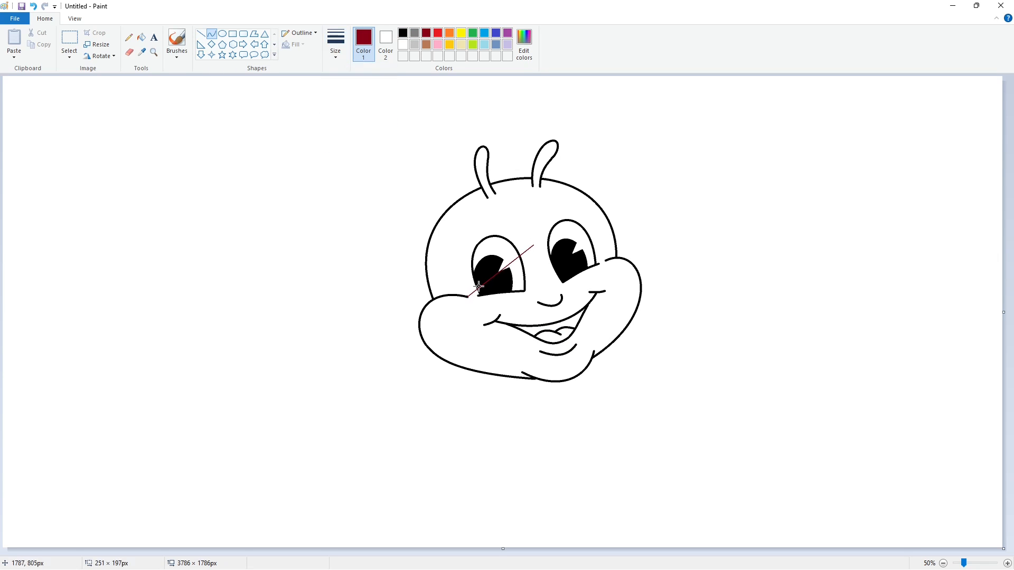
pyautogui.moveTo(499, 240); pyautogui.dragTo(433, 226)
pyautogui.click(433, 232)
pyautogui.moveTo(534, 245); pyautogui.dragTo(595, 185)
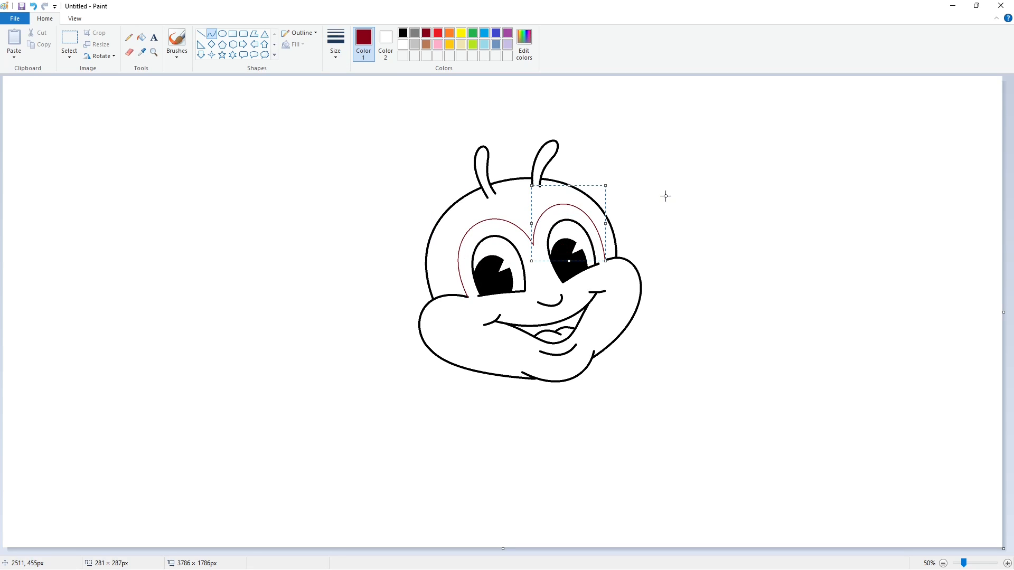
pyautogui.click(666, 196)
# - Trim the tip where the two dark red arches meet between the eyes with a short white line
pyautogui.click(1006, 563)
pyautogui.scroll(-3, 710, 498)
pyautogui.click(201, 34)
pyautogui.click(402, 45)
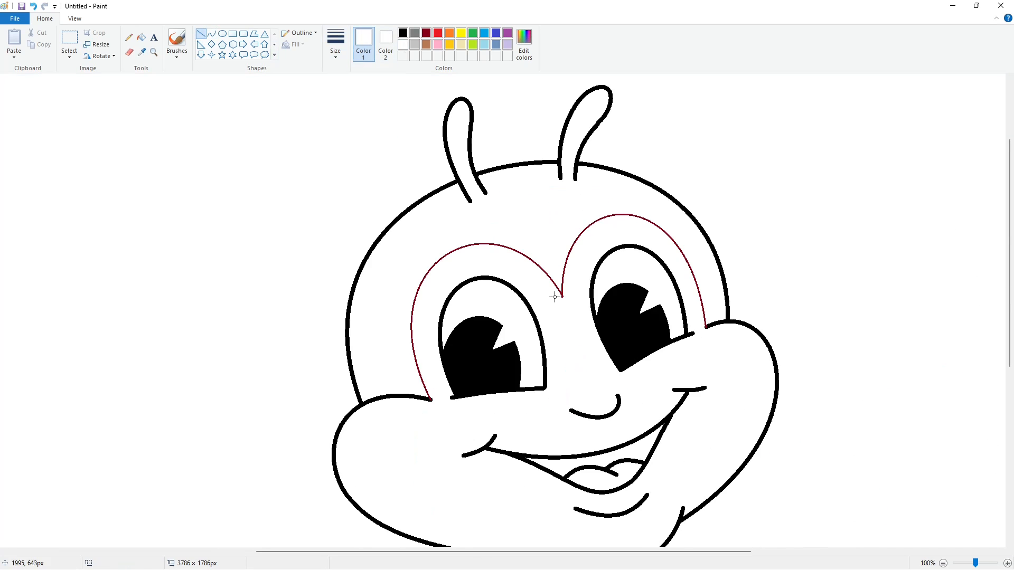
pyautogui.moveTo(558, 294); pyautogui.dragTo(565, 304)
# - Touch up the inner end of the left cheek line with a tiny black line in the second-thickest size
pyautogui.click(403, 33)
pyautogui.click(336, 44)
pyautogui.click(351, 116)
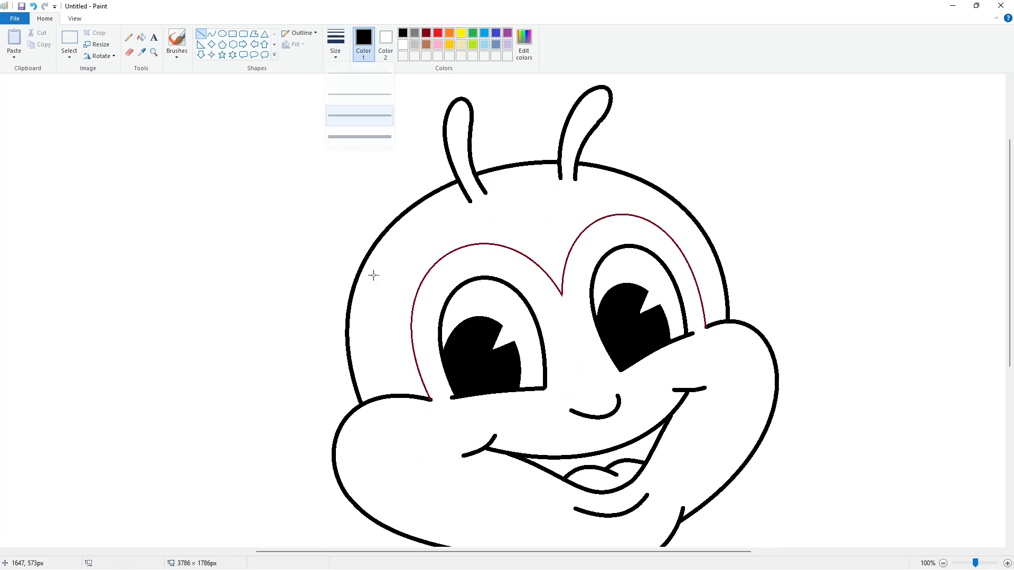
pyautogui.moveTo(428, 399); pyautogui.dragTo(431, 400)
pyautogui.click(456, 380)
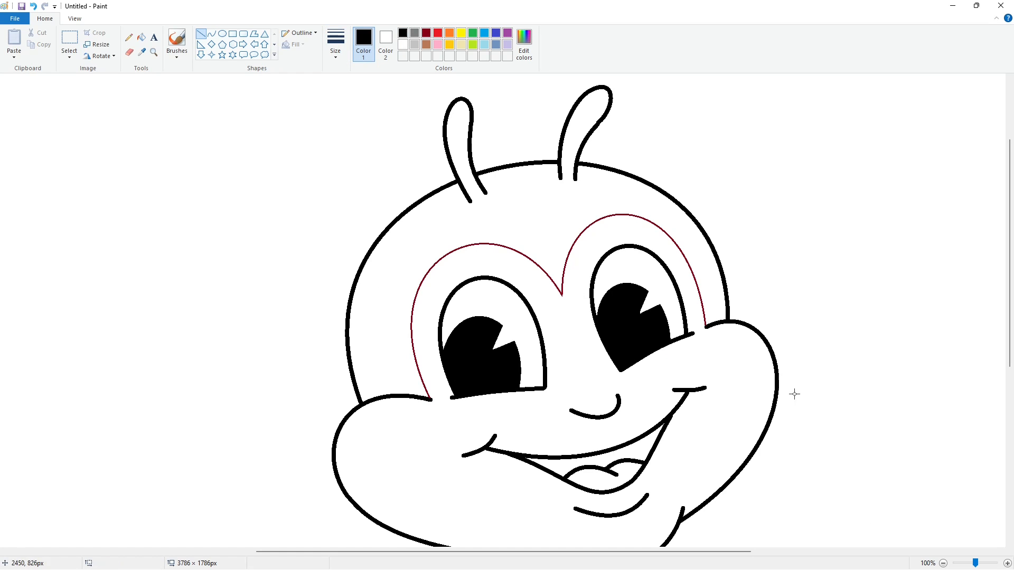
# - Draw two short curved hat sides rising from the head, one between the antennae and one at the upper left
pyautogui.scroll(-1, 871, 495)
pyautogui.click(212, 34)
pyautogui.moveTo(513, 135); pyautogui.dragTo(522, 176)
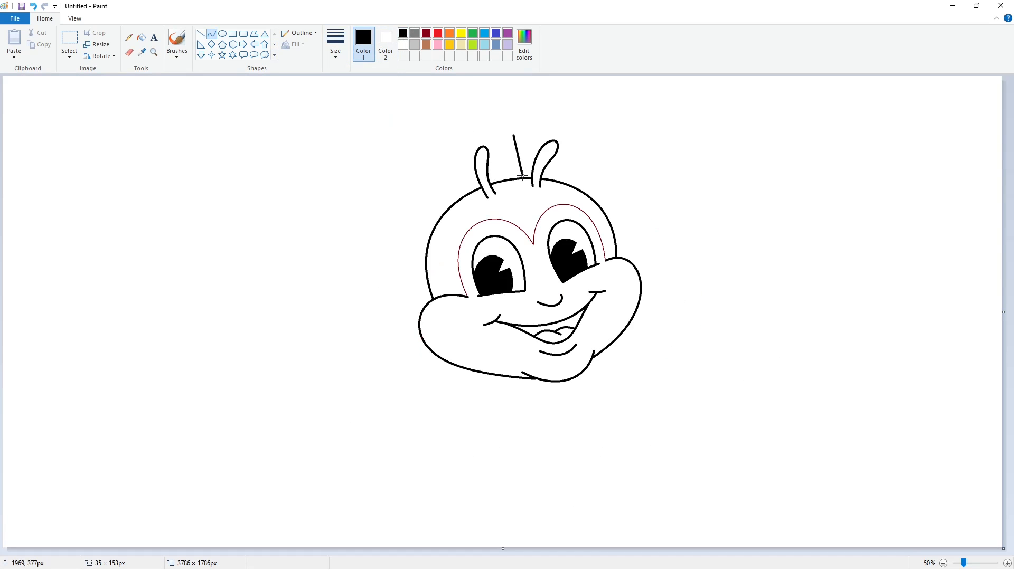
pyautogui.click(516, 157)
pyautogui.moveTo(438, 208); pyautogui.dragTo(444, 213)
pyautogui.click(431, 199)
pyautogui.click(430, 199)
# - Draw the large rounded upper puff of the chef's hat, starting from the fold between the antennae
pyautogui.moveTo(516, 154); pyautogui.dragTo(440, 155)
pyautogui.moveTo(478, 147); pyautogui.dragTo(589, 108)
pyautogui.moveTo(483, 106); pyautogui.dragTo(477, 36)
pyautogui.click(718, 179)
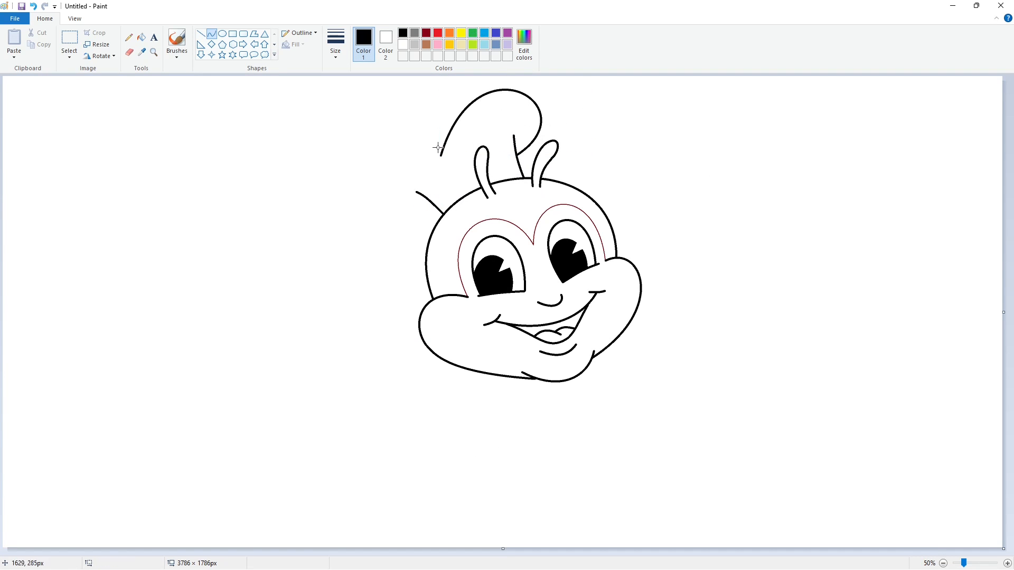
# - Draw the rounded left puff of the chef's hat, joining the upper puff to the hat's left side
pyautogui.moveTo(445, 144); pyautogui.dragTo(436, 208)
pyautogui.moveTo(434, 177); pyautogui.dragTo(362, 163)
pyautogui.moveTo(442, 218); pyautogui.dragTo(378, 233)
pyautogui.click(735, 286)
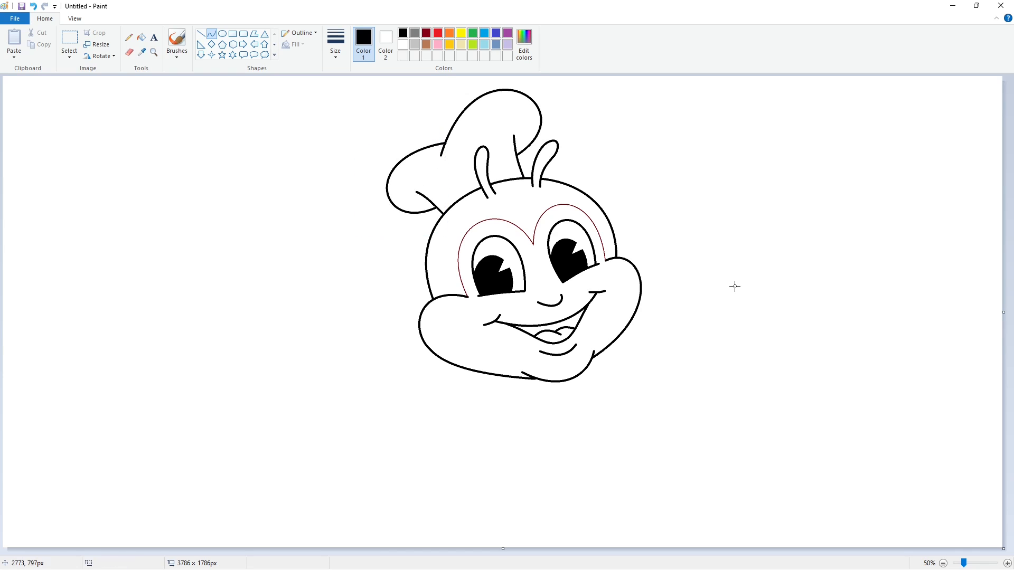
# - Copy the whole character drawing and place the pasted duplicate to the right of the original
pyautogui.click(69, 40)
pyautogui.moveTo(709, 433); pyautogui.dragTo(162, 54)
pyautogui.hotkey('ctrl', 'c')
pyautogui.hotkey('ctrl', 'v')
pyautogui.click(70, 55)
pyautogui.click(100, 152)
pyautogui.moveTo(228, 225); pyautogui.dragTo(736, 217)
pyautogui.click(343, 294)
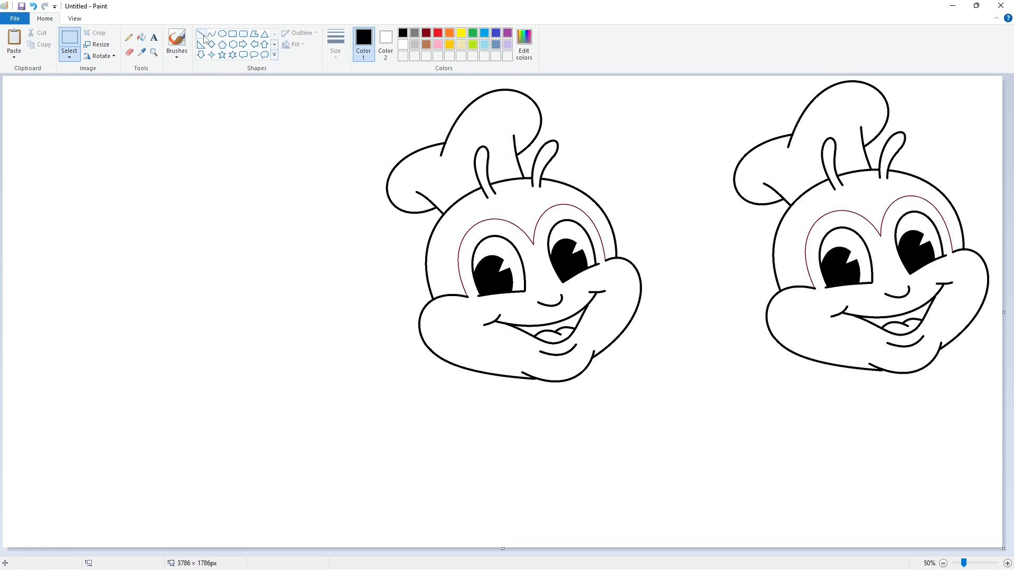
# - Recolour the left character's outer outline purple with the Fill tool, and set up a thinner black line for drawing straight edges
pyautogui.click(142, 37)
pyautogui.click(507, 33)
pyautogui.click(503, 90)
pyautogui.click(211, 33)
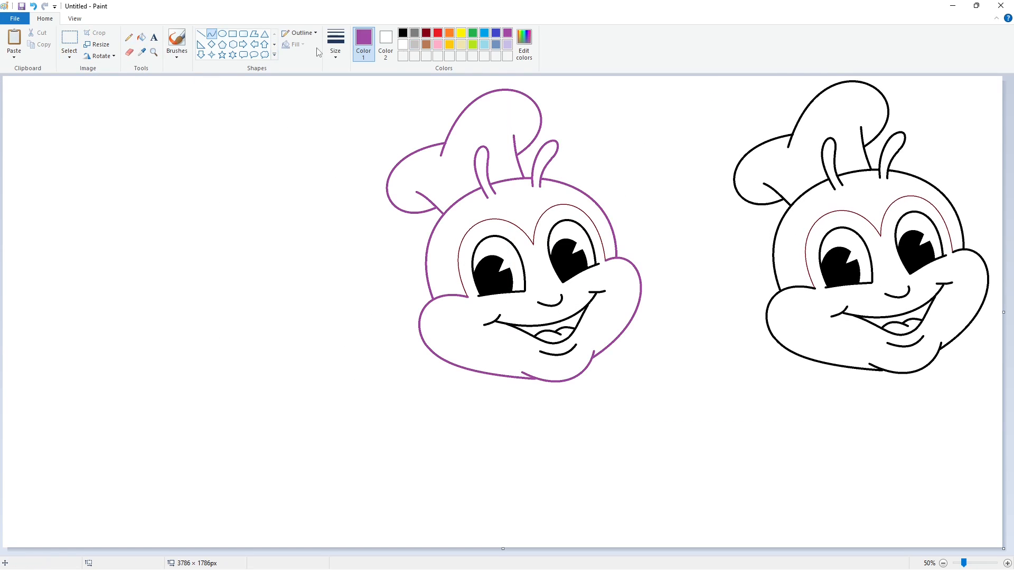
pyautogui.click(335, 47)
pyautogui.click(354, 116)
pyautogui.click(403, 33)
pyautogui.click(201, 34)
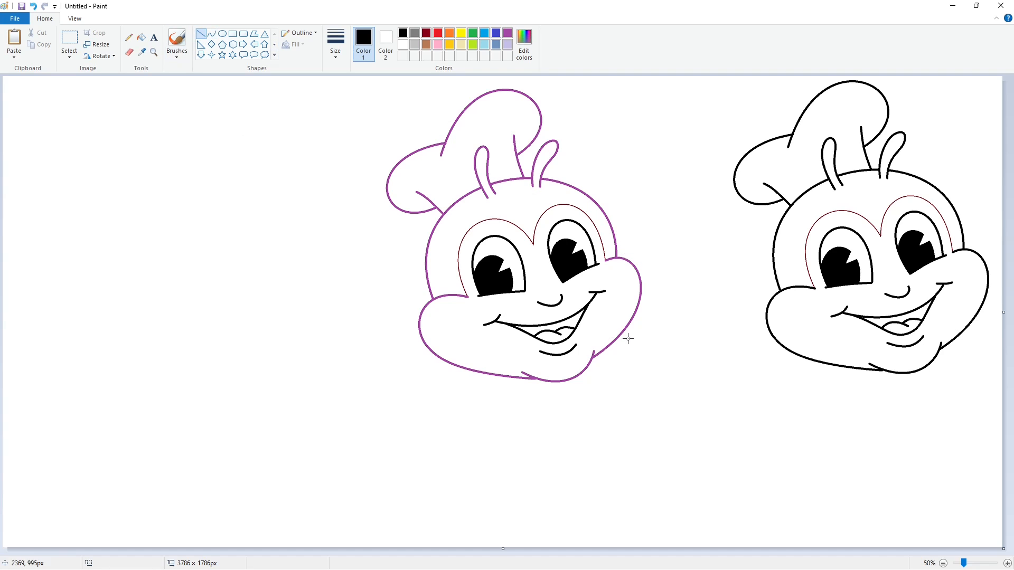
pyautogui.moveTo(627, 339)
pyautogui.mouseDown()
pyautogui.moveTo(125, 364)
pyautogui.moveTo(721, 333)
pyautogui.mouseUp()
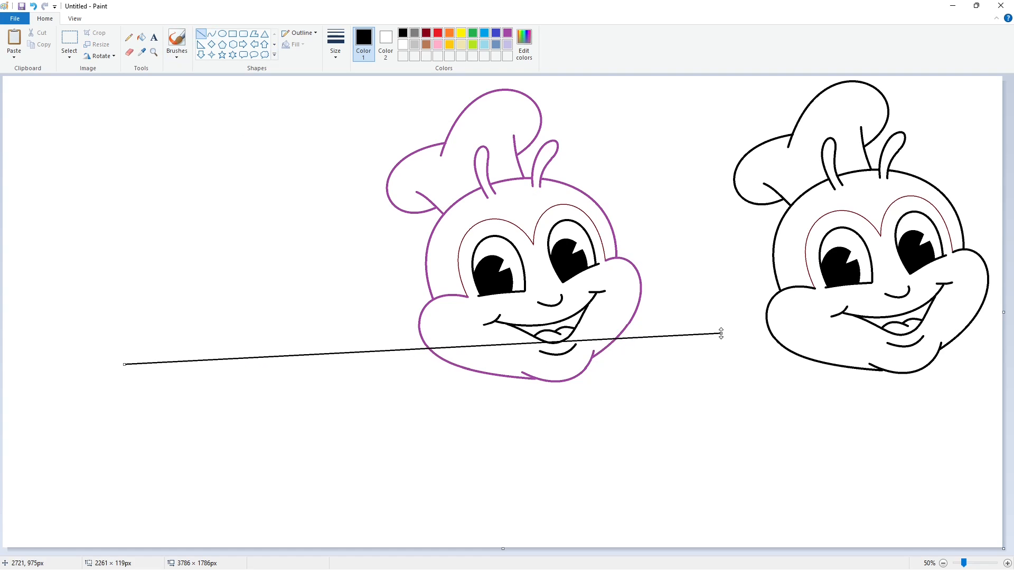
pyautogui.moveTo(213, 488); pyautogui.dragTo(774, 520)
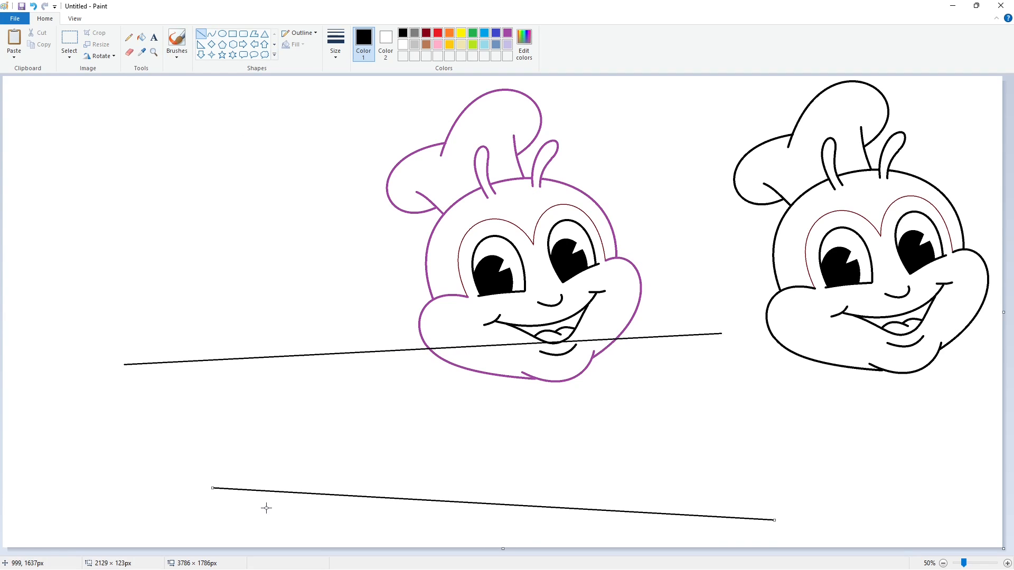
pyautogui.hotkey('ctrl', 'z')
pyautogui.hotkey('ctrl', 'z')
pyautogui.moveTo(176, 331)
pyautogui.mouseDown()
pyautogui.moveTo(746, 369)
pyautogui.moveTo(161, 331)
pyautogui.mouseUp()
pyautogui.click(736, 472)
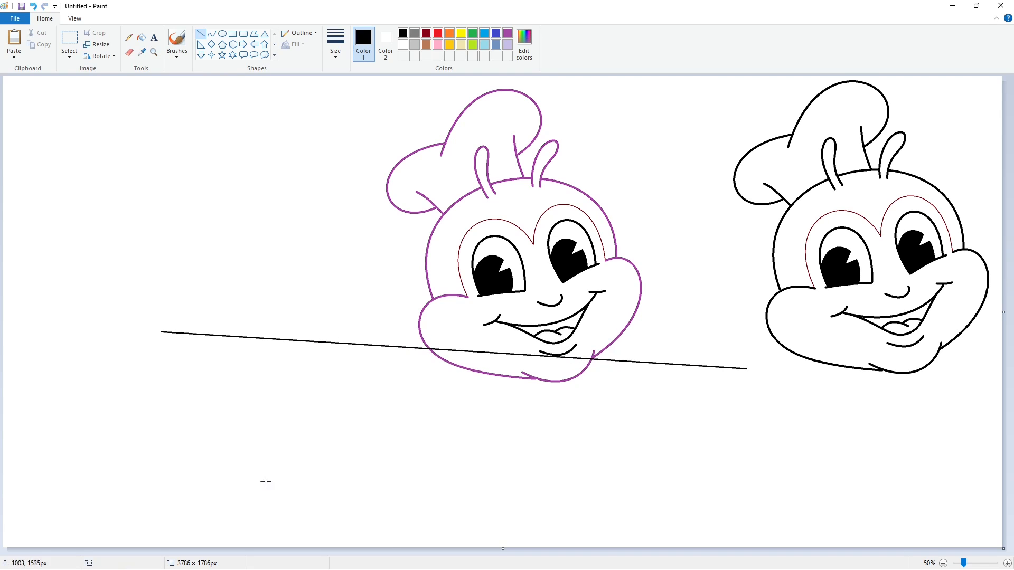
pyautogui.moveTo(205, 493)
pyautogui.mouseDown()
pyautogui.moveTo(713, 545)
pyautogui.moveTo(711, 514)
pyautogui.moveTo(159, 491)
pyautogui.mouseUp()
pyautogui.moveTo(700, 362)
pyautogui.mouseDown()
pyautogui.moveTo(616, 532)
pyautogui.moveTo(698, 350)
pyautogui.mouseUp()
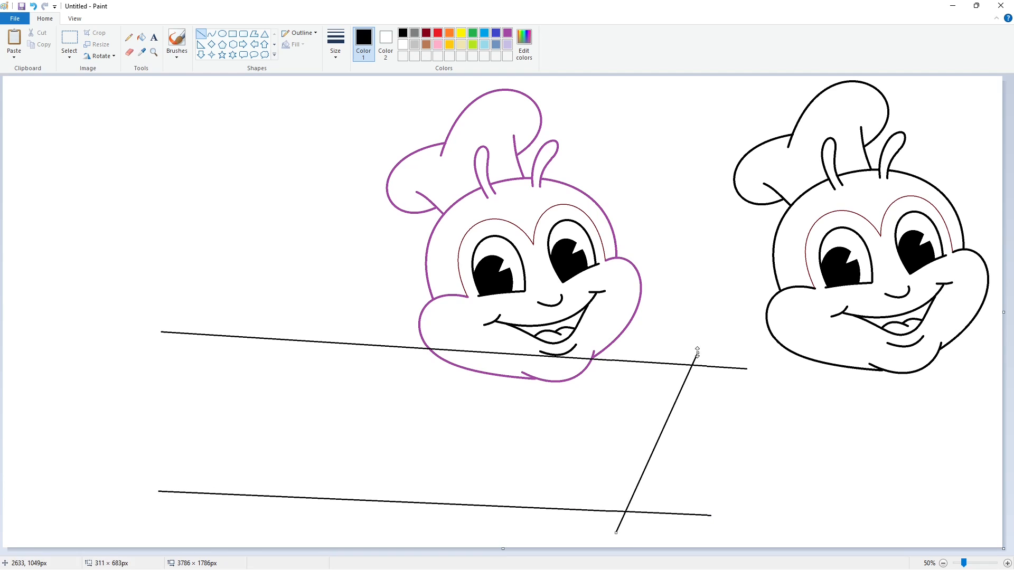
pyautogui.click(769, 397)
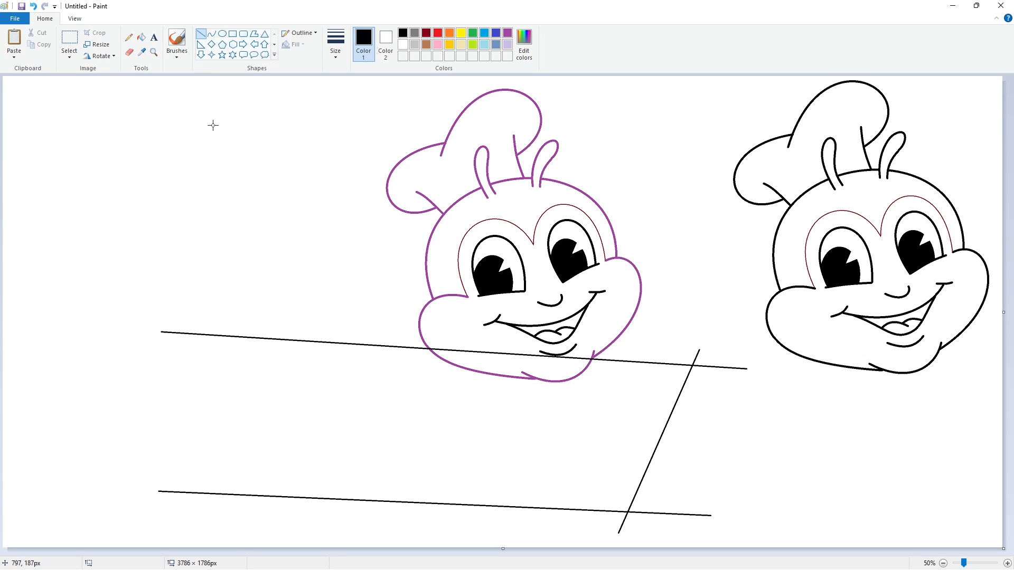
pyautogui.hotkey('ctrl', 'z')
pyautogui.hotkey('ctrl', 'z')
pyautogui.hotkey('ctrl', 'z')
# - Draw a banner's straight upper edge across the lower face, its rounded upper-right corner and its inward-slanting right edge
pyautogui.moveTo(240, 358)
pyautogui.mouseDown()
pyautogui.moveTo(632, 338)
pyautogui.moveTo(656, 380)
pyautogui.mouseUp()
pyautogui.click(211, 34)
pyautogui.click(657, 338)
pyautogui.moveTo(662, 343); pyautogui.dragTo(632, 493)
pyautogui.click(710, 356)
pyautogui.click(201, 34)
pyautogui.click(659, 445)
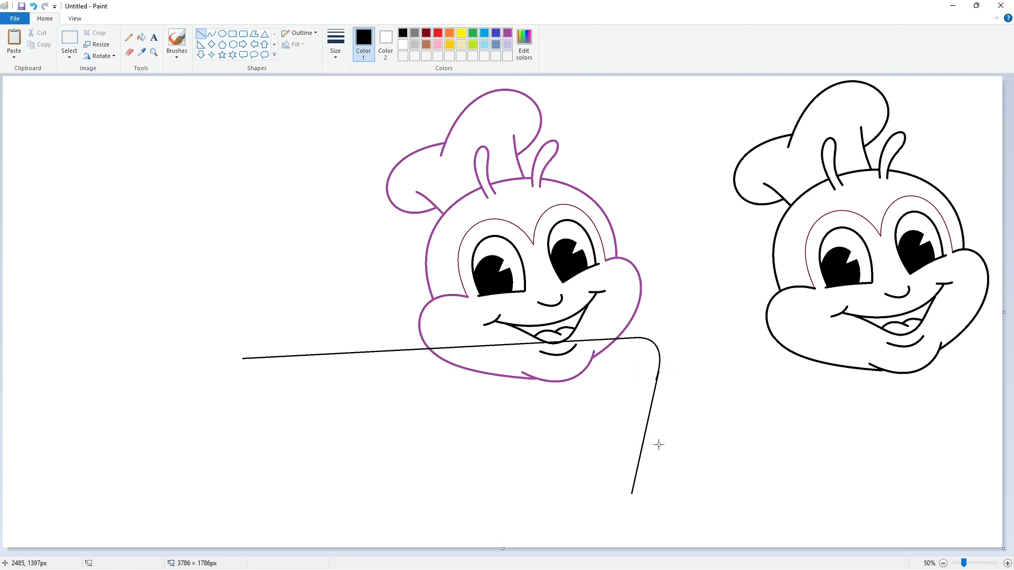
# - Draw the banner's rounded lower-right corner and its straight lower edge running left
pyautogui.click(211, 34)
pyautogui.moveTo(616, 500)
pyautogui.mouseDown()
pyautogui.moveTo(620, 513)
pyautogui.moveTo(265, 496)
pyautogui.mouseUp()
pyautogui.click(201, 33)
pyautogui.click(673, 493)
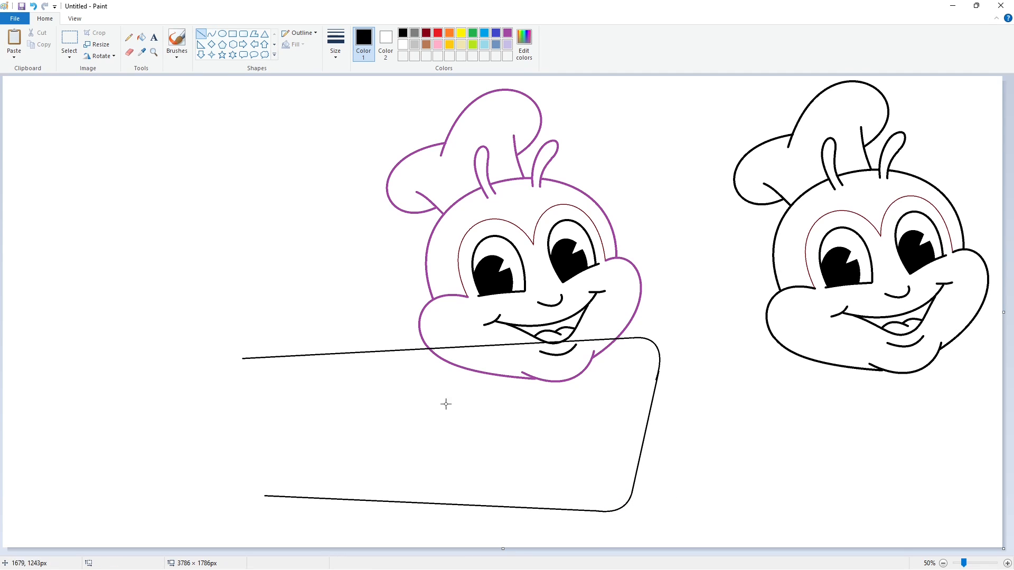
# - Close the banner outline with a rounded lower-left corner, a slanted left edge and a rounded upper-left corner
pyautogui.click(211, 34)
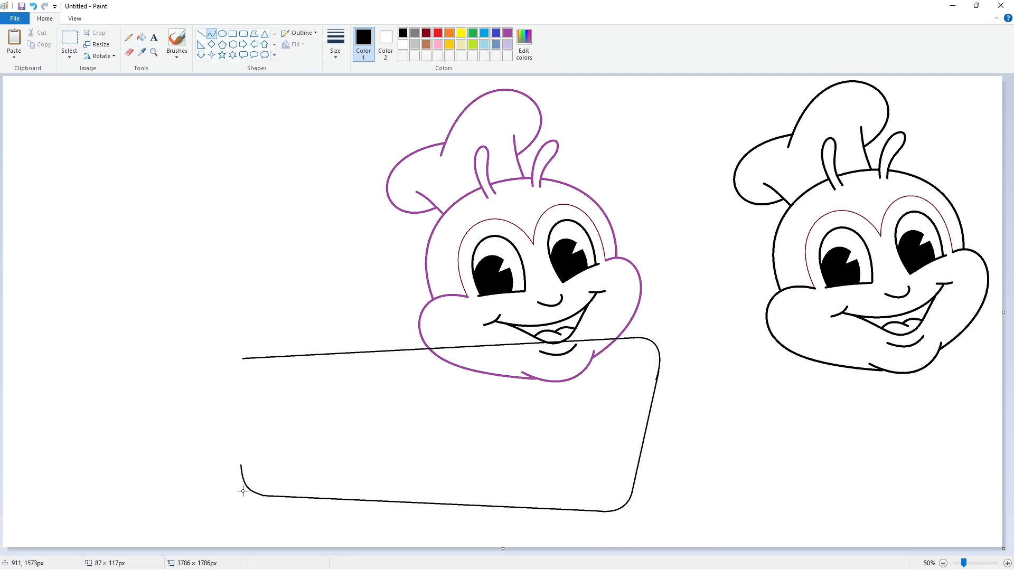
pyautogui.hotkey('ctrl', 'z')
pyautogui.moveTo(245, 476); pyautogui.dragTo(221, 386)
pyautogui.click(200, 34)
pyautogui.click(212, 33)
# - Fill the inside of the banner with black, including the parts of the face it overlaps
pyautogui.click(1008, 563)
pyautogui.click(139, 38)
pyautogui.click(528, 359)
pyautogui.click(774, 316)
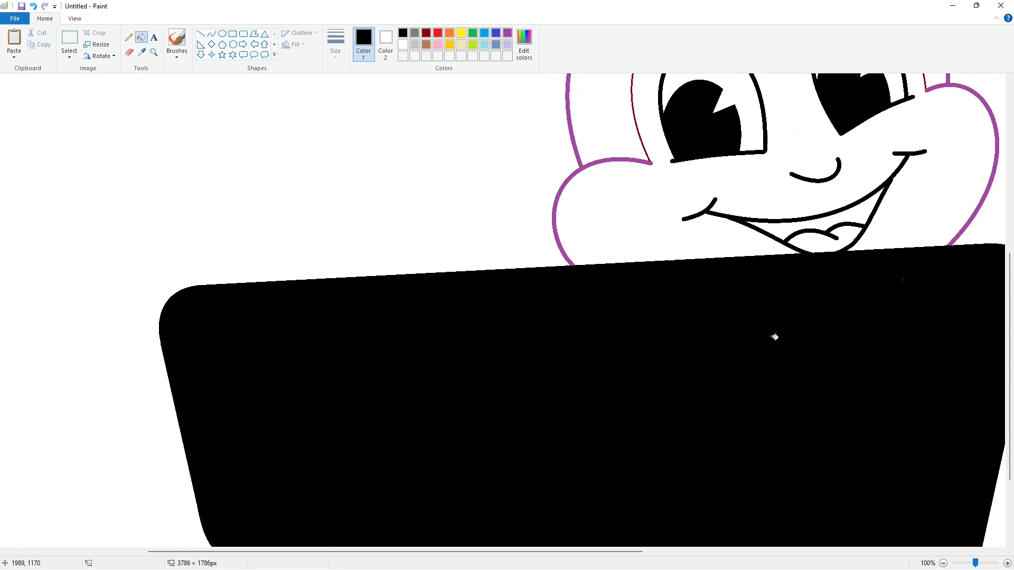
# - Smooth the uneven edges around the banner's upper-right corner with short white lines
pyautogui.scroll(-2, 477, 464)
pyautogui.moveTo(381, 552); pyautogui.dragTo(549, 554)
pyautogui.click(201, 34)
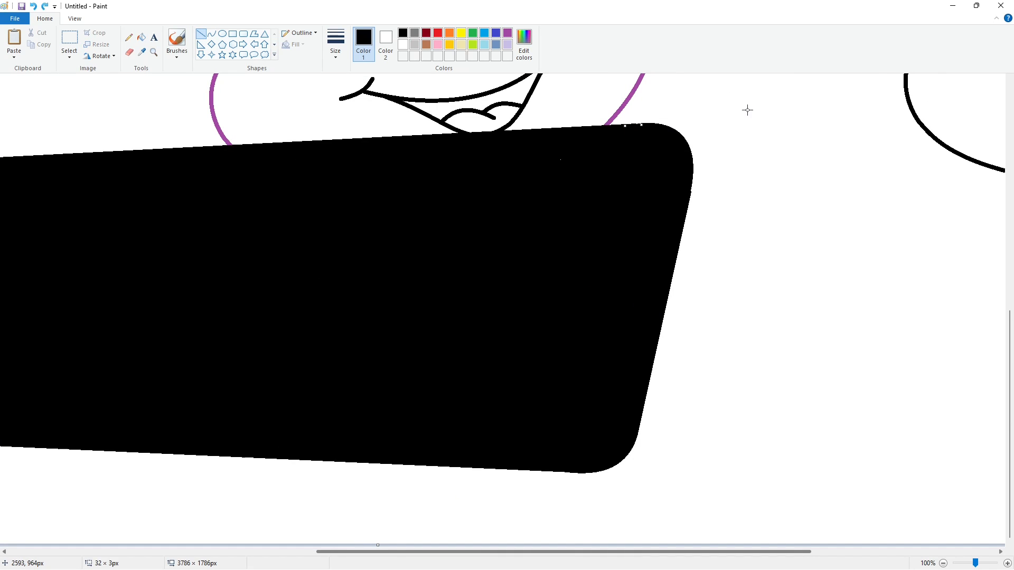
pyautogui.click(403, 45)
pyautogui.moveTo(694, 184); pyautogui.dragTo(687, 228)
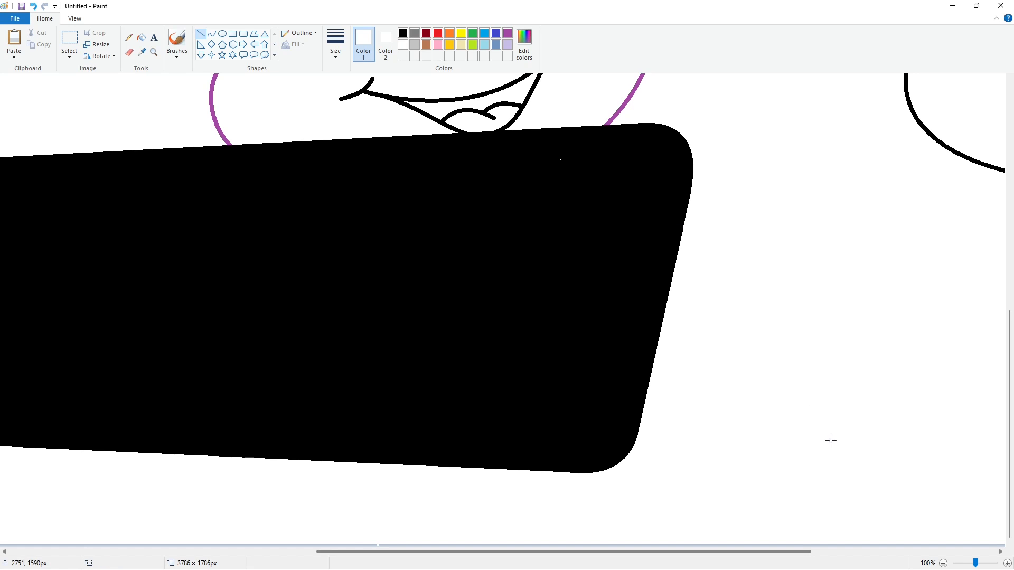
# - Recolour the black banner lavender with the Fill tool
pyautogui.scroll(-1, 888, 501)
pyautogui.click(507, 44)
pyautogui.click(141, 36)
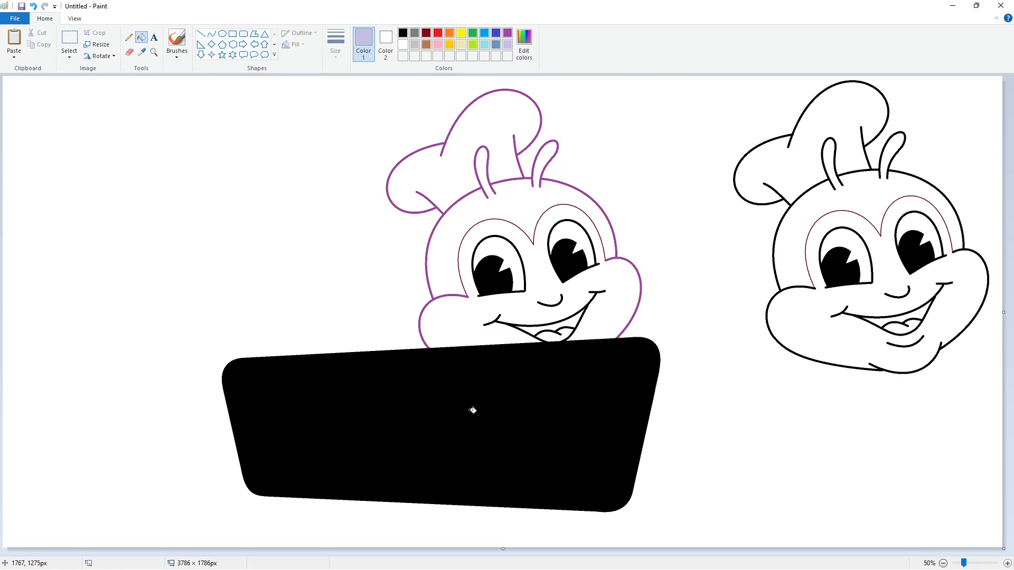
pyautogui.click(475, 411)
# - Draw a tilted rear panel's black upper edge and its rounded upper-left and upper-right corners behind the banner
pyautogui.click(211, 34)
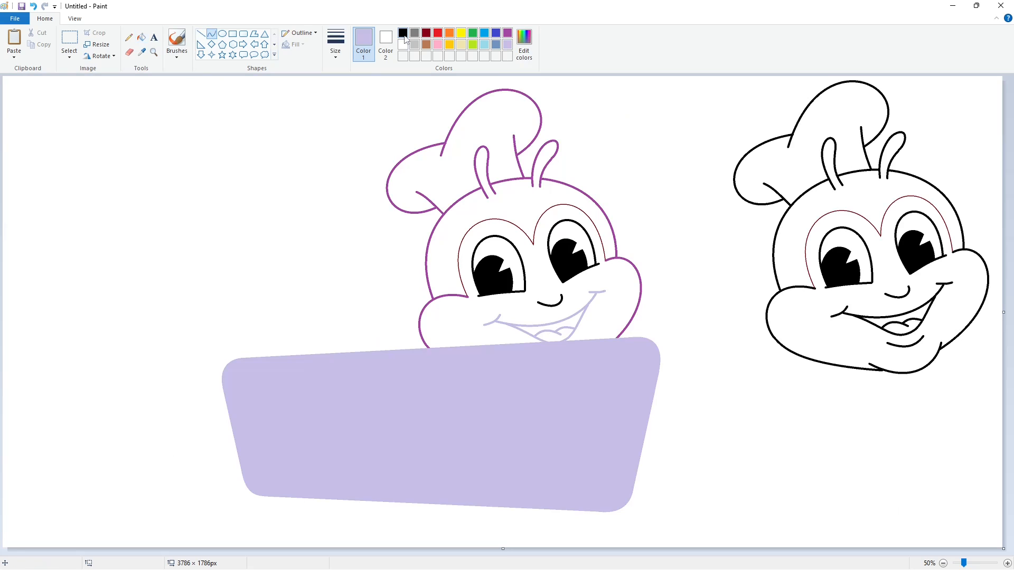
pyautogui.click(335, 45)
pyautogui.click(360, 119)
pyautogui.click(403, 33)
pyautogui.click(201, 34)
pyautogui.moveTo(271, 338)
pyautogui.mouseDown()
pyautogui.moveTo(334, 355)
pyautogui.moveTo(465, 352)
pyautogui.mouseUp()
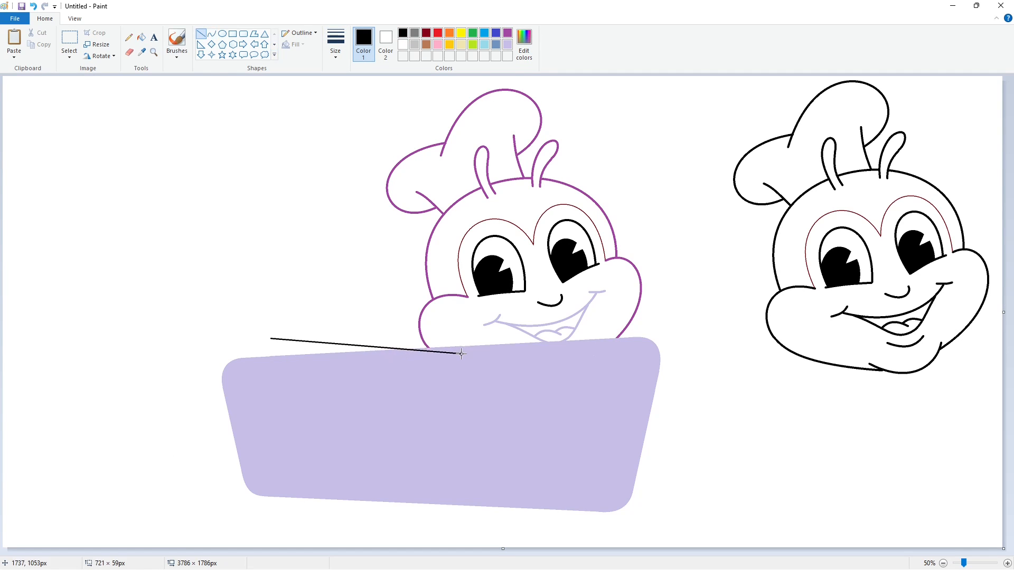
pyautogui.click(211, 34)
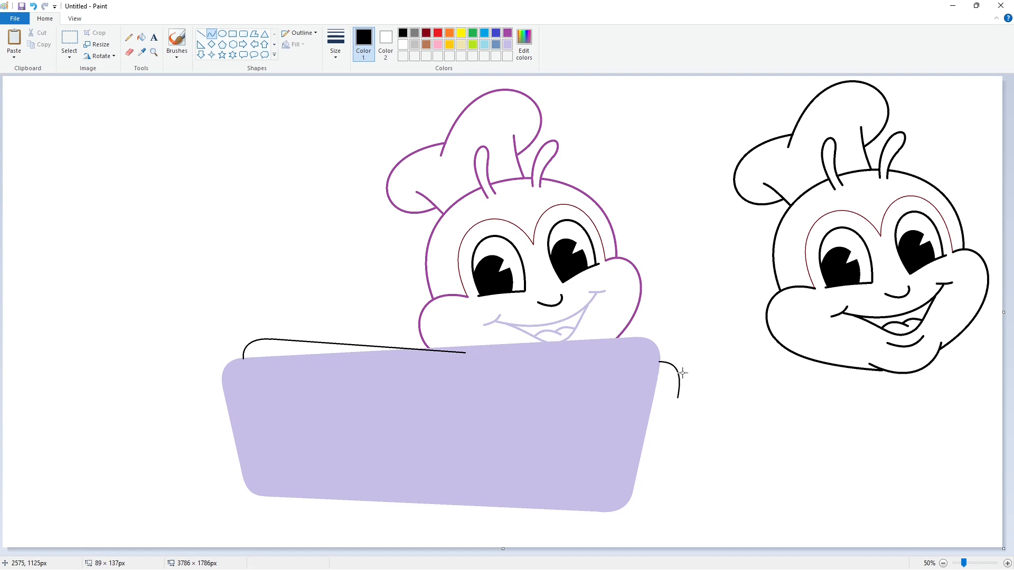
pyautogui.moveTo(682, 373); pyautogui.dragTo(682, 380)
# - Draw the rear panel's slanted right edge and its rounded lower-right corner, meeting the banner's lower edge
pyautogui.click(201, 34)
pyautogui.moveTo(670, 420); pyautogui.dragTo(628, 511)
pyautogui.click(733, 482)
pyautogui.click(211, 33)
pyautogui.scroll(-1, 213, 36)
pyautogui.click(629, 511)
pyautogui.click(696, 503)
# - Fill the rear panel's strip above the banner with black
pyautogui.click(47, 19)
pyautogui.click(141, 37)
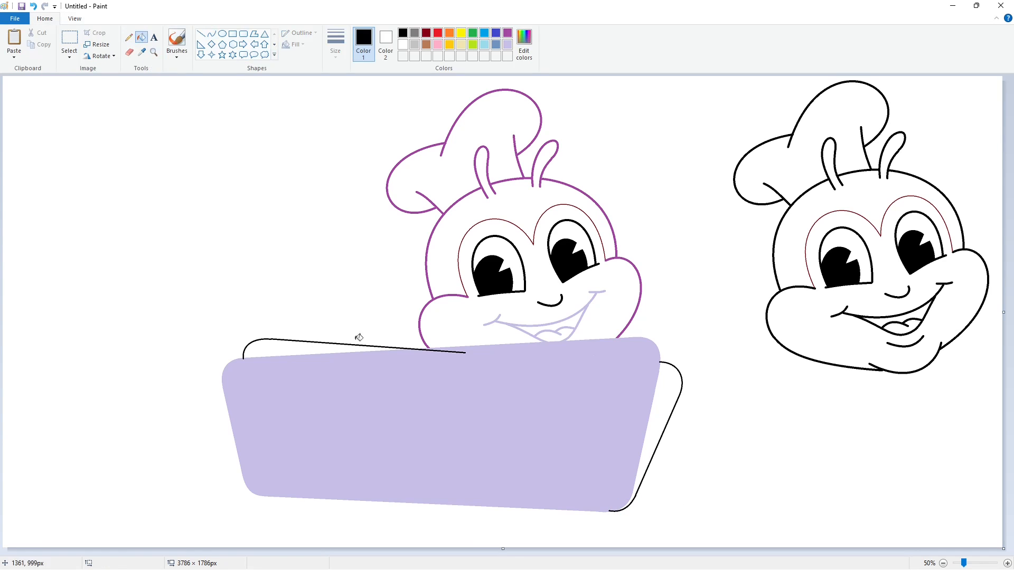
pyautogui.click(357, 347)
# - Undo the rear panel's fill and outlines, and copy the plain lavender banner
pyautogui.hotkey('ctrl', 'z')
pyautogui.hotkey('ctrl', 'z')
pyautogui.hotkey('ctrl', 'z')
pyautogui.hotkey('ctrl', 'z')
pyautogui.click(69, 42)
pyautogui.moveTo(190, 340); pyautogui.dragTo(696, 522)
pyautogui.moveTo(712, 343); pyautogui.dragTo(580, 497)
pyautogui.moveTo(212, 505); pyautogui.dragTo(203, 522)
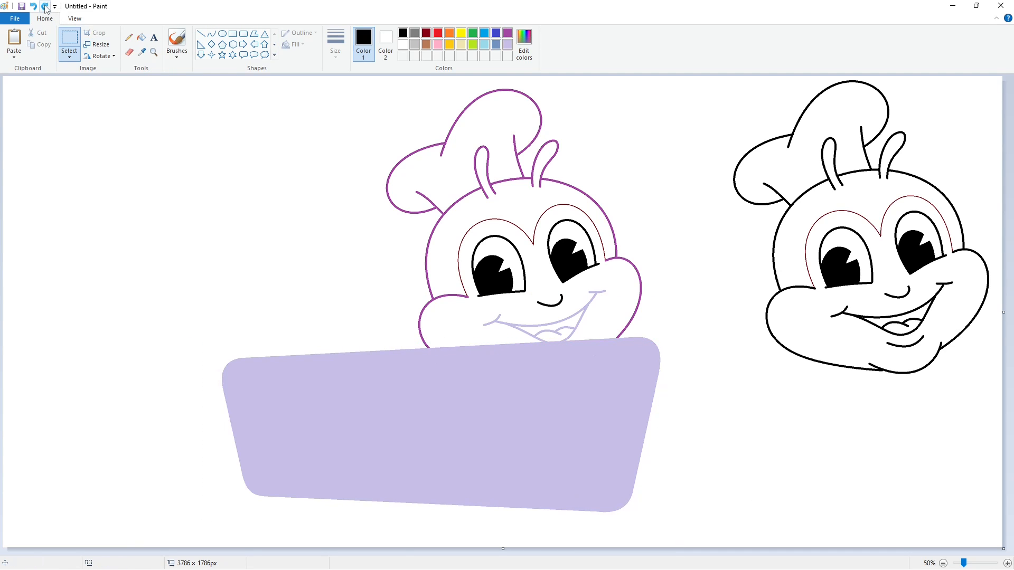
# - Redo the rear panel's drawing and fill its strip beside the banner's right edge with black
pyautogui.click(45, 6)
pyautogui.click(45, 6)
pyautogui.click(45, 6)
pyautogui.click(142, 37)
pyautogui.click(660, 412)
# - Paste the copied lavender banner exactly over the original, covering the rear panel's line that crosses it
pyautogui.click(1007, 563)
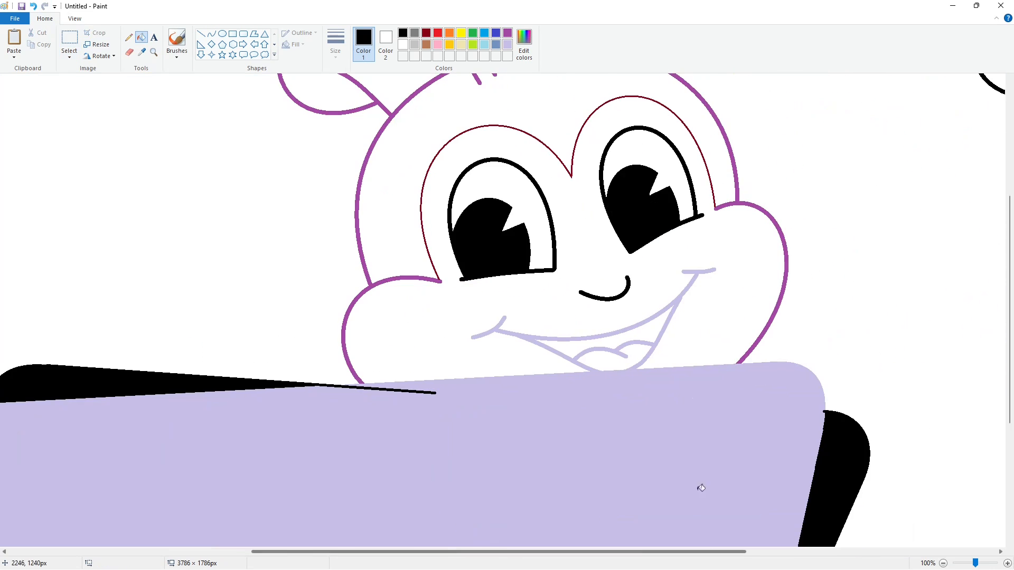
pyautogui.hotkey('ctrl', 'v')
pyautogui.moveTo(739, 259); pyautogui.dragTo(673, 394)
pyautogui.scroll(-4, 655, 464)
pyautogui.press('Right')
pyautogui.press('Right')
pyautogui.press('Right')
pyautogui.press('Right')
pyautogui.press('Right')
pyautogui.press('Right')
pyautogui.press('Right')
pyautogui.press('Right')
pyautogui.press('Right')
pyautogui.press('Right')
pyautogui.press('Right')
pyautogui.press('Right')
pyautogui.press('Right')
pyautogui.press('Right')
pyautogui.press('Right')
pyautogui.press('Right')
pyautogui.press('Right')
pyautogui.press('Right')
pyautogui.press('Right')
pyautogui.press('Right')
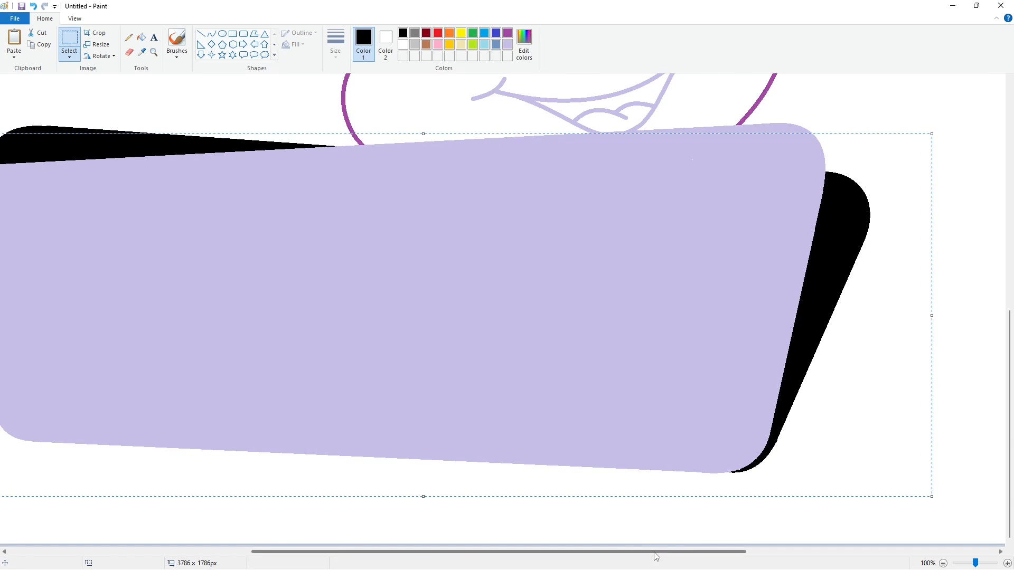
# - Smooth the edge at the rear panel's upper-left corner with short white lines
pyautogui.moveTo(654, 552); pyautogui.dragTo(500, 551)
pyautogui.click(201, 34)
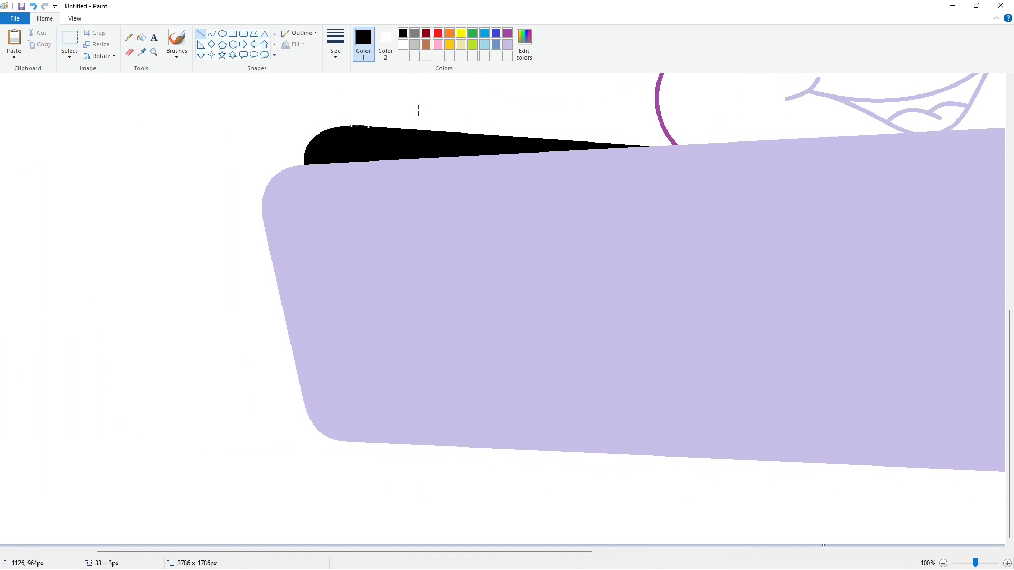
pyautogui.click(402, 45)
pyautogui.moveTo(330, 124); pyautogui.dragTo(372, 124)
# - Recolour both visible black strips of the rear panel indigo with the Fill tool
pyautogui.scroll(-1, 853, 454)
pyautogui.click(69, 39)
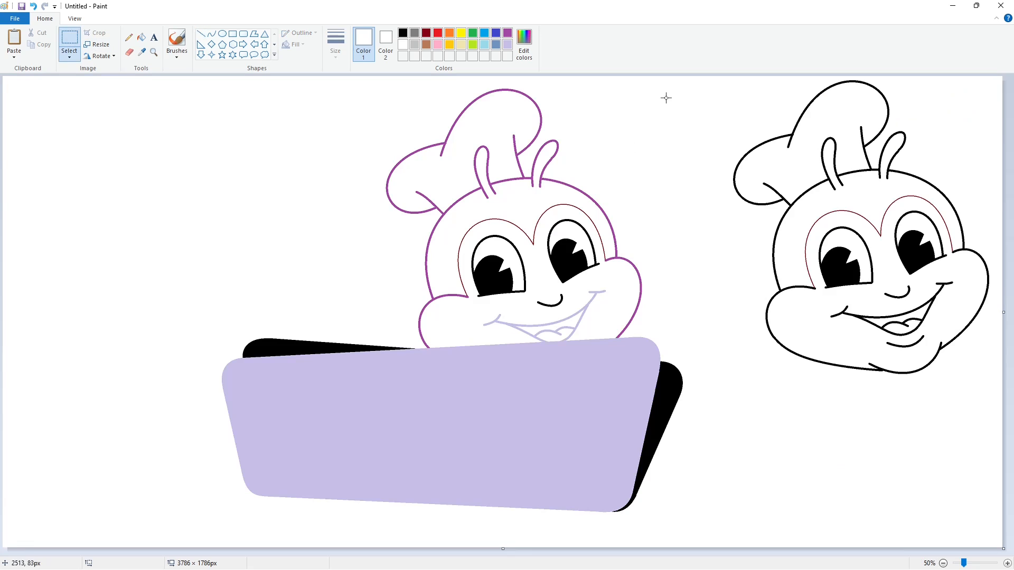
pyautogui.click(142, 37)
pyautogui.click(496, 34)
pyautogui.click(267, 349)
pyautogui.click(665, 386)
# - Copy the black-outlined duplicate character on the right
pyautogui.click(69, 38)
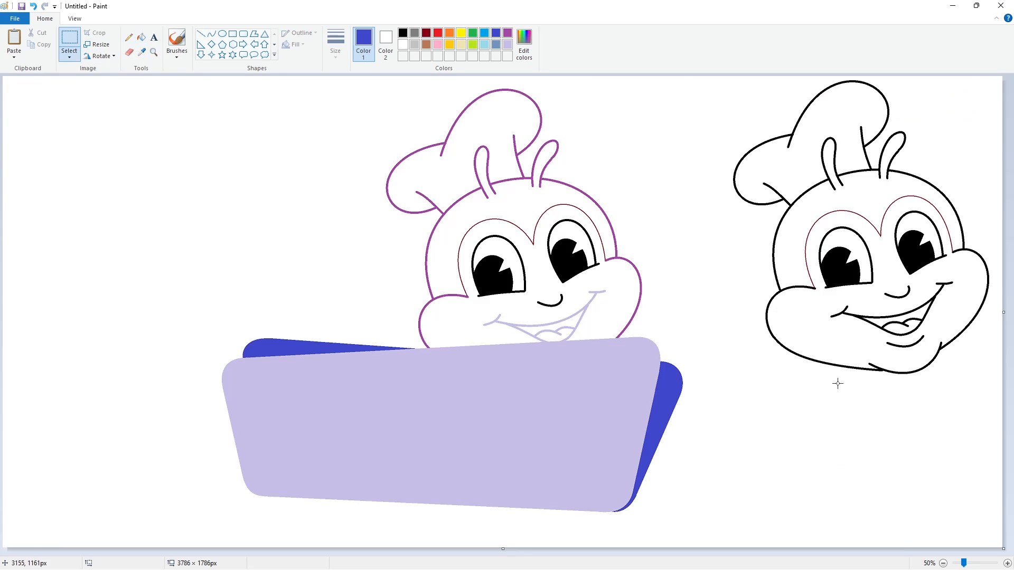
pyautogui.press('Escape')
pyautogui.moveTo(991, 409); pyautogui.dragTo(995, 408)
pyautogui.hotkey('ctrl', 'c')
pyautogui.click(919, 485)
# - Paste the copied character over the purple-outlined one and align it exactly with the underlying outlines
pyautogui.click(1007, 563)
pyautogui.moveTo(494, 552); pyautogui.dragTo(767, 552)
pyautogui.scroll(-3, 771, 434)
pyautogui.hotkey('ctrl', 'v')
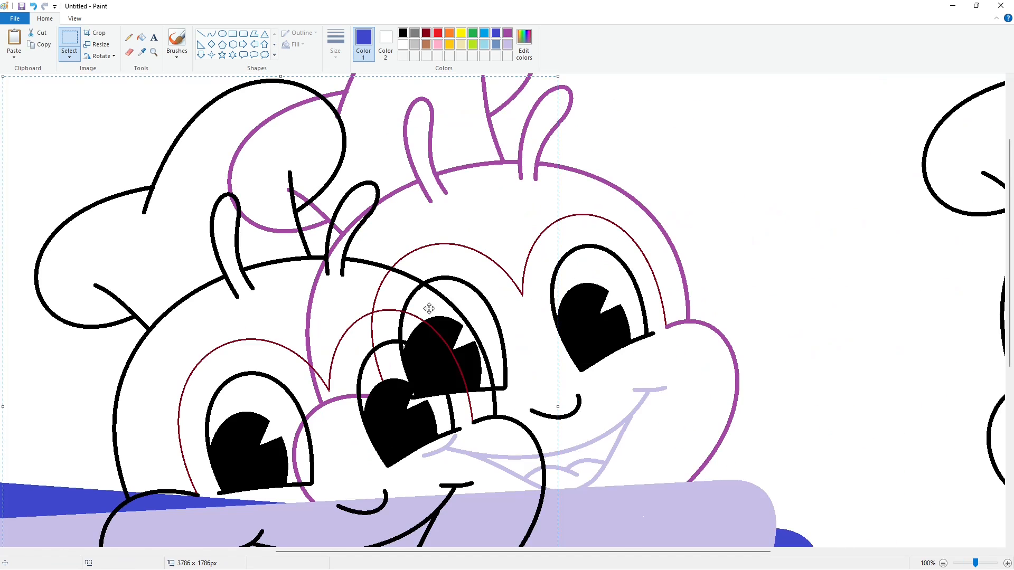
pyautogui.moveTo(428, 308); pyautogui.dragTo(574, 238)
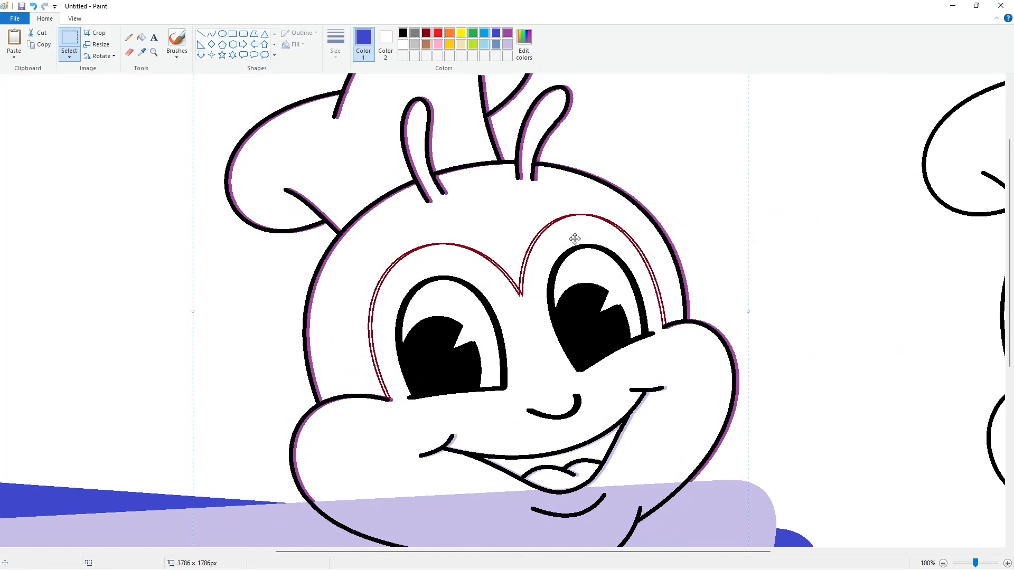
pyautogui.press('Right')
pyautogui.press('Right')
pyautogui.press('Right')
pyautogui.press('Right')
pyautogui.press('Right')
pyautogui.press('Right')
# - Fill the lavender area inside the character's lower face with white
pyautogui.scroll(-3, 574, 238)
pyautogui.click(141, 37)
pyautogui.click(403, 44)
pyautogui.click(478, 277)
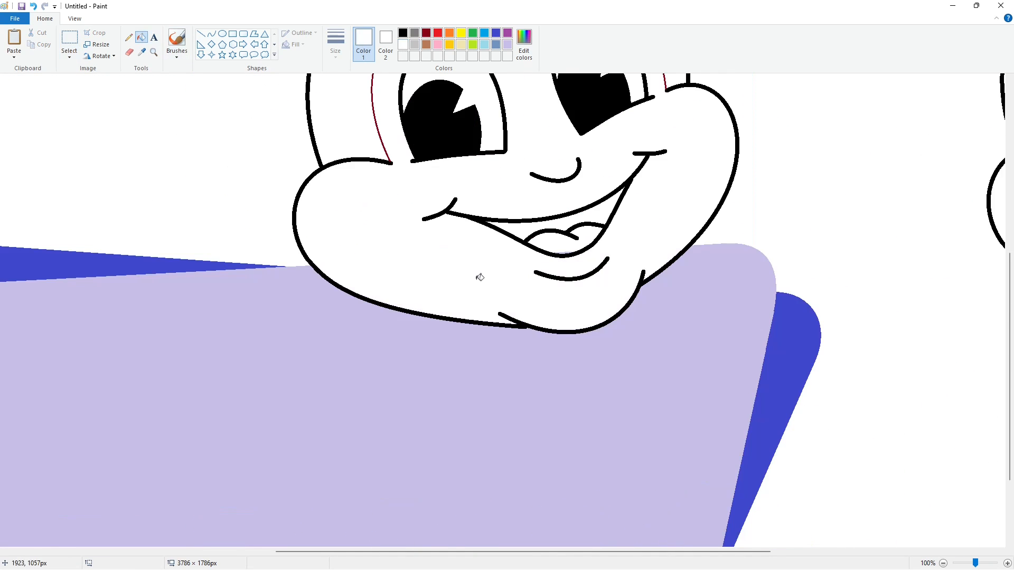
pyautogui.scroll(-1, 891, 453)
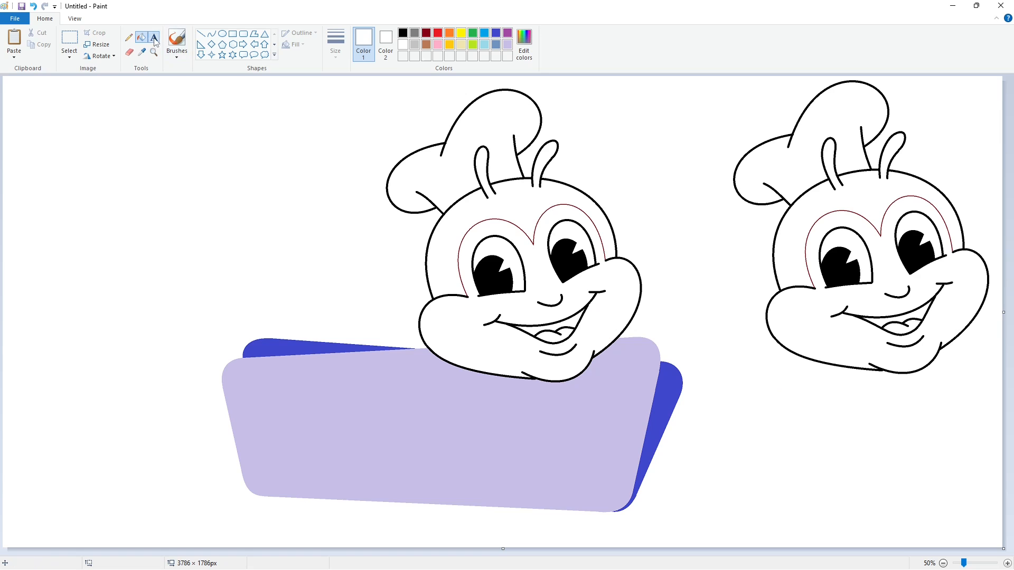
# - Add the black text "Jollioee" in Jellee Roman, size 175, beside the left character's hat
pyautogui.click(404, 35)
pyautogui.click(143, 231)
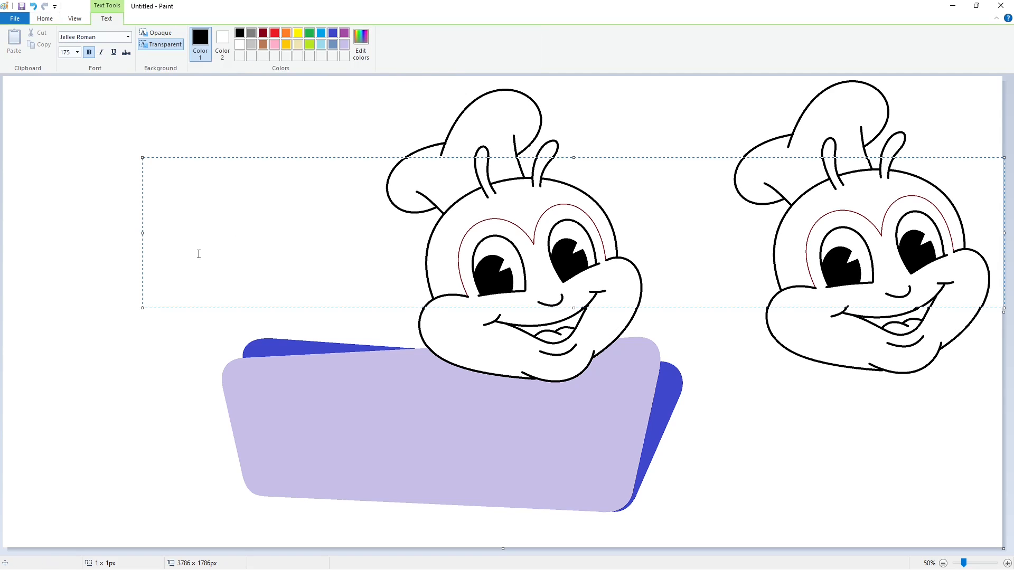
pyautogui.write('Jollio')
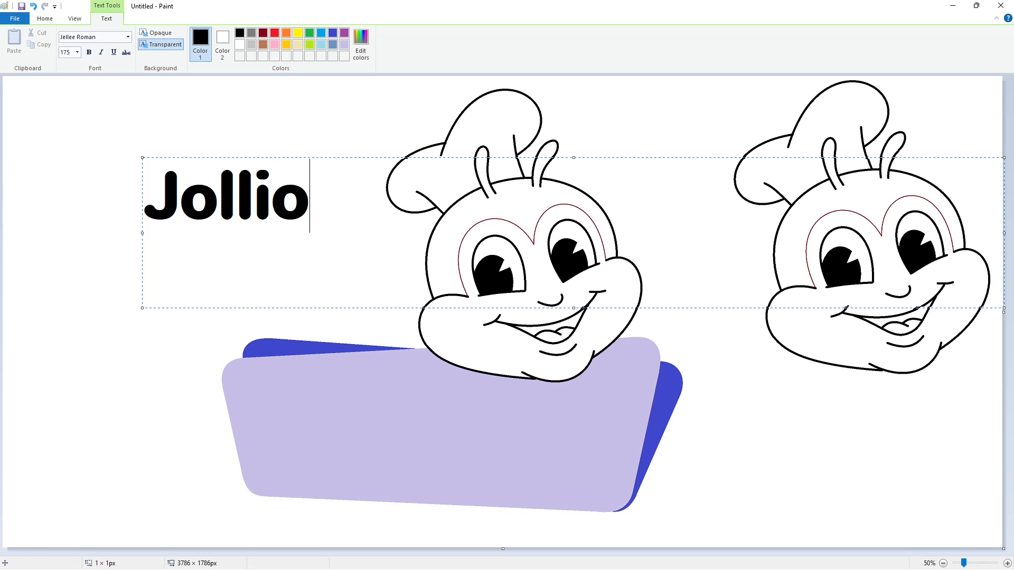
pyautogui.write('bb')
pyautogui.press('BackSpace')
pyautogui.write('ee')
pyautogui.press('BackSpace')
pyautogui.press('BackSpace')
pyautogui.press('BackSpace')
pyautogui.press('BackSpace')
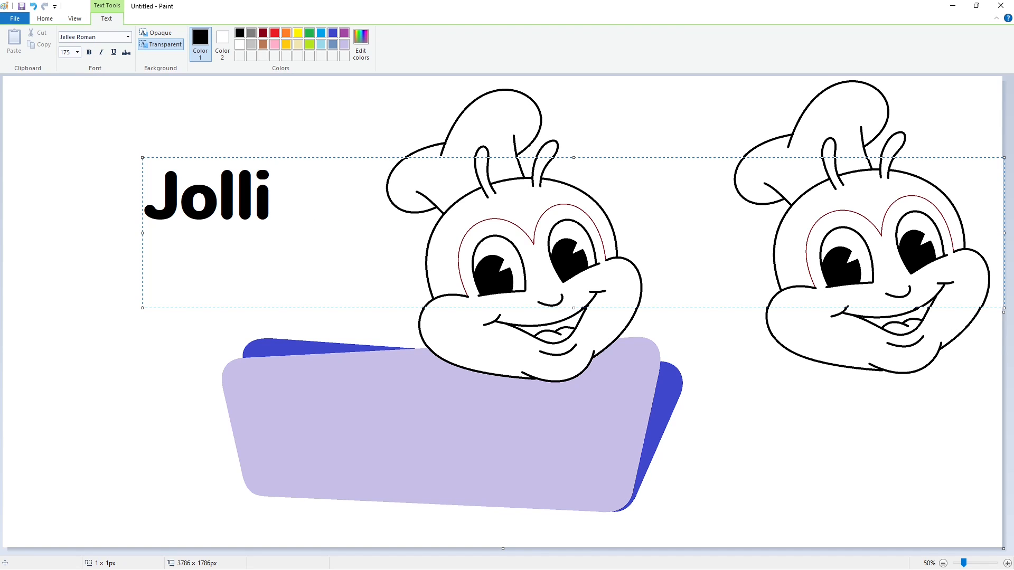
pyautogui.write('oee')
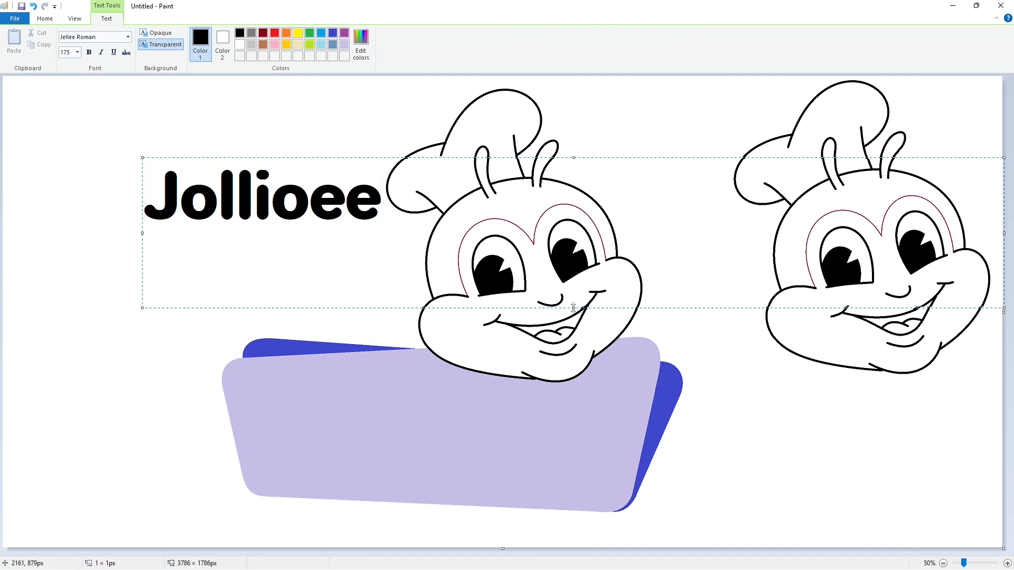
# - Resize the text box so the lettering sits on the lavender banner, and set the font size to 250
pyautogui.moveTo(574, 307); pyautogui.dragTo(573, 543)
pyautogui.moveTo(143, 158); pyautogui.dragTo(262, 380)
pyautogui.hotkey('ctrl', 'a')
pyautogui.click(78, 53)
pyautogui.write('250')
pyautogui.press('Return')
# - Set the lettering's font size to 270, shift it slightly on the banner and place it
pyautogui.hotkey('ctrl', 'a')
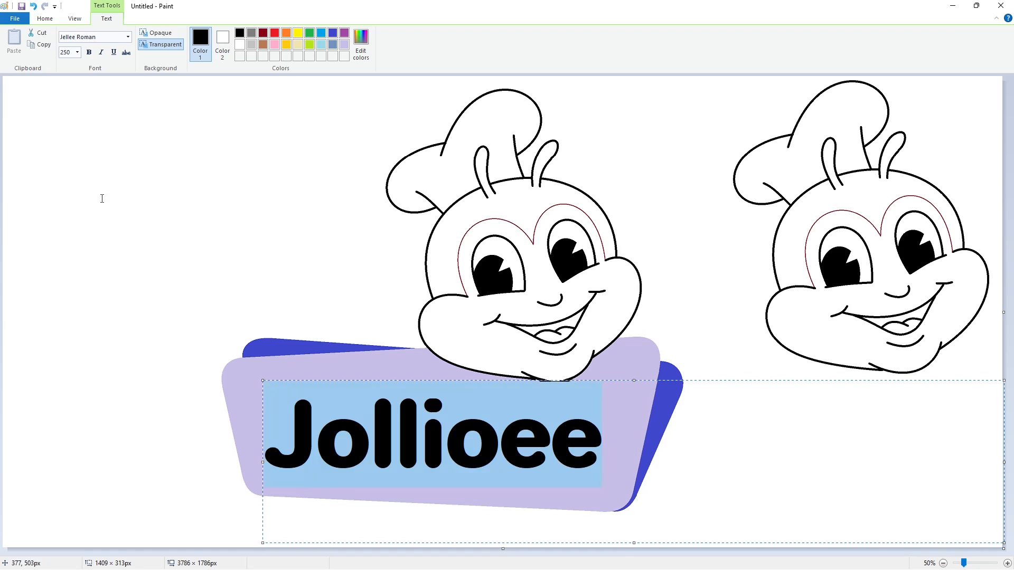
pyautogui.click(77, 52)
pyautogui.write('270')
pyautogui.press('Return')
pyautogui.moveTo(249, 375); pyautogui.dragTo(254, 371)
pyautogui.click(153, 358)
pyautogui.click(1007, 563)
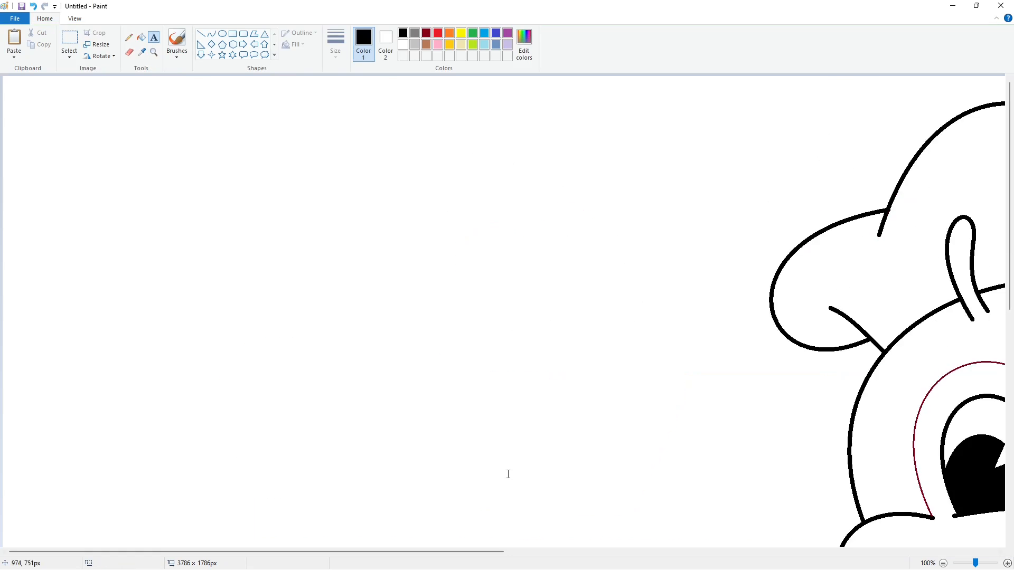
# - Remove the dot of the "i" in the lettering by filling it with the banner's lavender
pyautogui.scroll(-5, 508, 475)
pyautogui.hscroll(5, 545, 384)
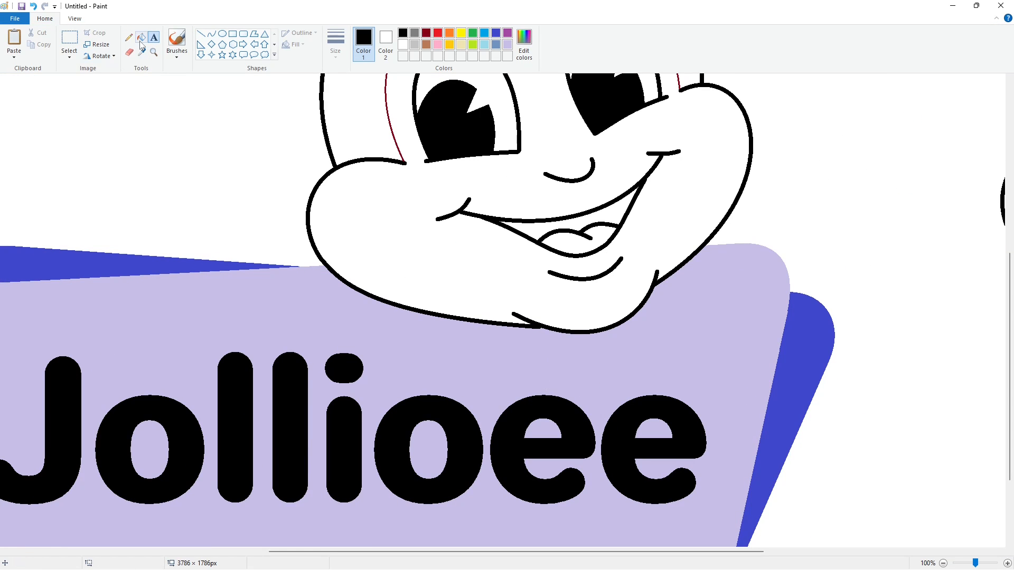
pyautogui.click(140, 41)
pyautogui.click(507, 45)
pyautogui.click(349, 368)
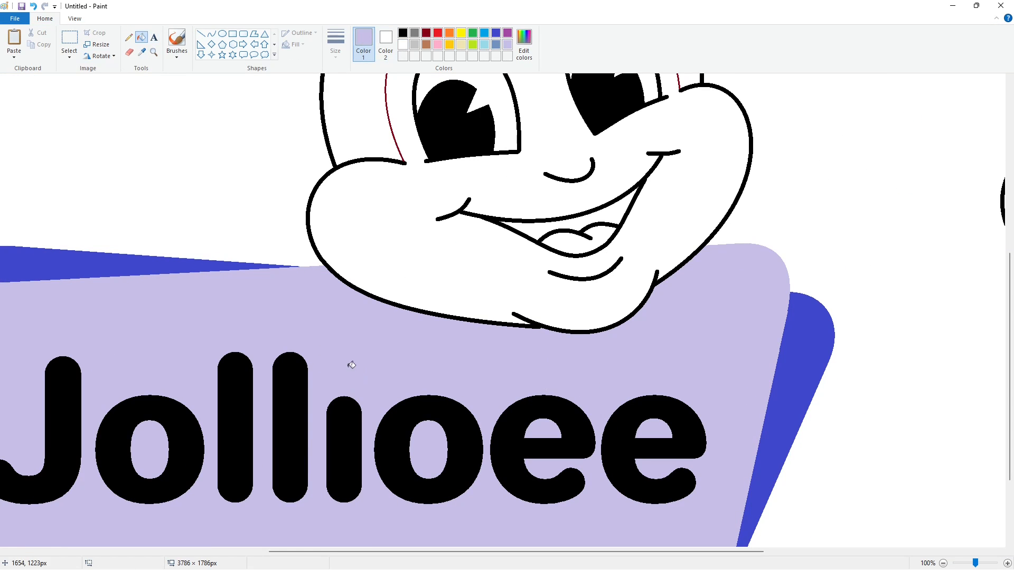
# - Copy the upper part of the first "l", about 96 × 197 px, onto blank canvas and fill its lavender background with white
pyautogui.click(70, 40)
pyautogui.moveTo(203, 330); pyautogui.dragTo(262, 400)
pyautogui.click(174, 319)
pyautogui.moveTo(213, 326); pyautogui.dragTo(265, 430)
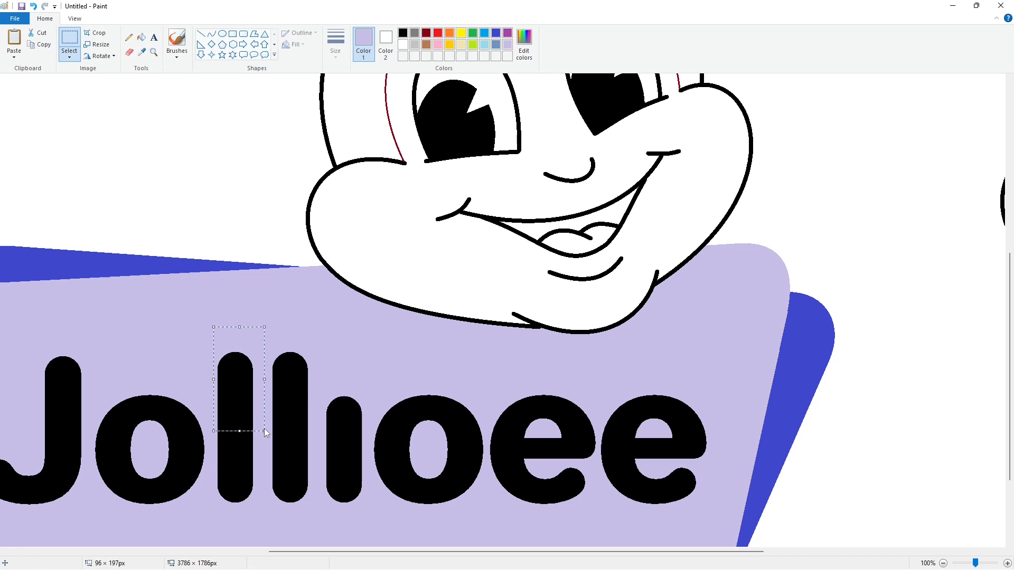
pyautogui.hotkey('ctrl', 'c')
pyautogui.hotkey('ctrl', 'v')
pyautogui.moveTo(31, 122); pyautogui.dragTo(131, 145)
pyautogui.click(141, 38)
pyautogui.click(403, 45)
pyautogui.click(147, 113)
# - Try to place a copy of the isolated stem over the "o" after the "i" to form a "b", and undo the placement
pyautogui.click(69, 40)
pyautogui.hotkey('ctrl', 'v')
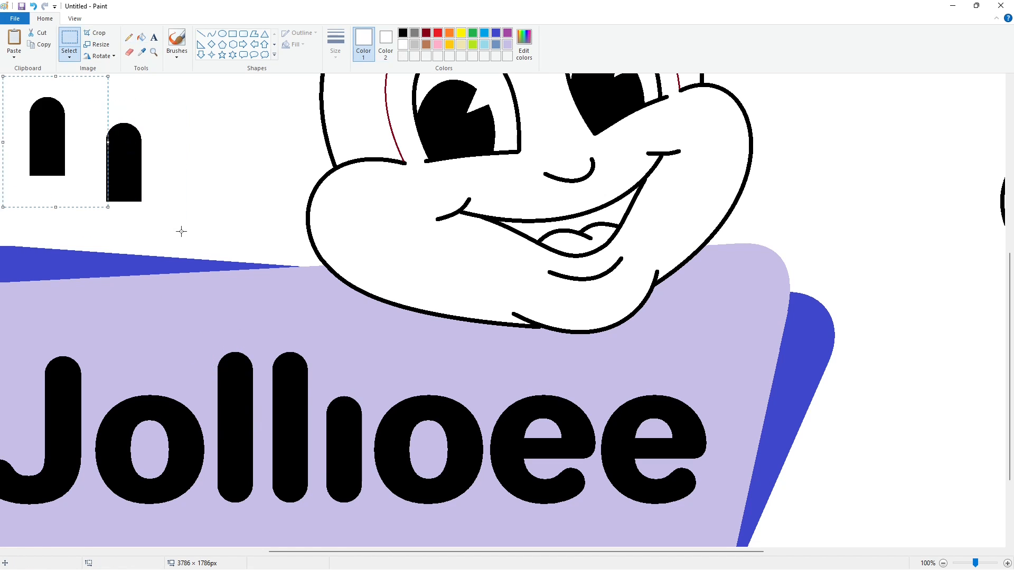
pyautogui.moveTo(50, 141); pyautogui.dragTo(296, 369)
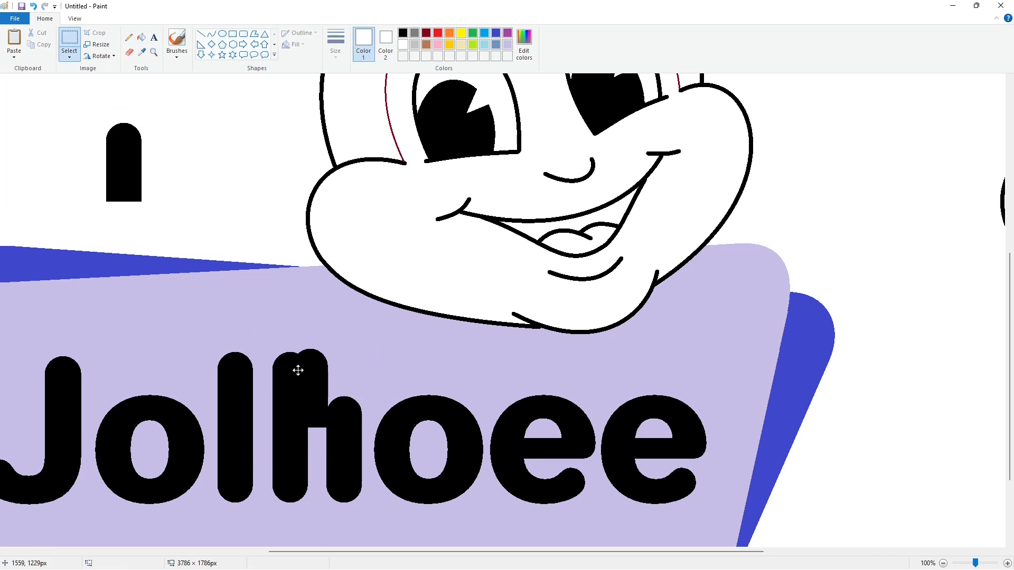
pyautogui.press('Right')
pyautogui.press('Right')
pyautogui.press('Right')
pyautogui.press('Right')
pyautogui.press('Right')
pyautogui.press('Right')
pyautogui.press('Right')
pyautogui.press('Right')
pyautogui.press('Right')
pyautogui.press('Right')
pyautogui.press('Right')
pyautogui.press('Right')
pyautogui.press('Right')
pyautogui.press('Right')
pyautogui.press('Right')
pyautogui.press('Right')
pyautogui.press('Right')
pyautogui.press('Right')
pyautogui.press('Right')
pyautogui.press('Right')
pyautogui.press('Right')
pyautogui.press('Right')
pyautogui.press('Right')
pyautogui.press('Right')
pyautogui.press('Right')
pyautogui.press('Right')
pyautogui.press('Right')
pyautogui.press('Right')
pyautogui.press('Right')
pyautogui.press('Right')
pyautogui.press('Right')
pyautogui.press('Right')
pyautogui.press('Right')
pyautogui.press('Right')
pyautogui.press('Right')
pyautogui.press('Right')
pyautogui.press('Right')
pyautogui.press('Right')
pyautogui.press('Right')
pyautogui.press('Right')
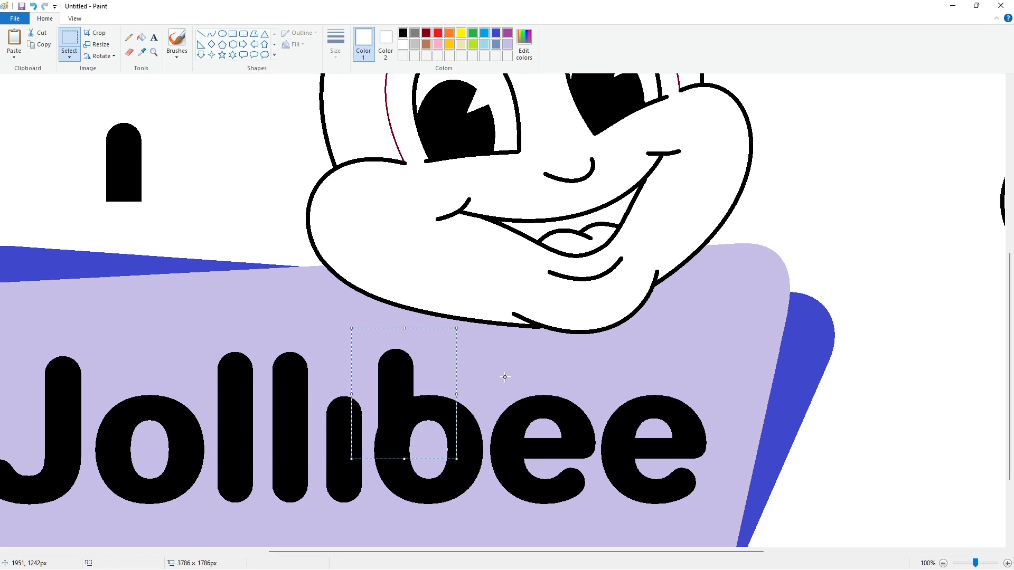
pyautogui.press('Left')
pyautogui.press('Left')
pyautogui.press('Left')
pyautogui.press('Left')
pyautogui.press('Left')
pyautogui.press('Left')
pyautogui.press('Left')
pyautogui.press('Left')
pyautogui.press('Left')
pyautogui.press('Left')
pyautogui.press('Left')
pyautogui.press('Left')
pyautogui.press('Left')
pyautogui.press('Left')
pyautogui.hotkey('ctrl', 'z')
# - Draw a vertical black guide line about 102 px long at the outer left edge of the "o" following the "i"
pyautogui.click(201, 34)
pyautogui.click(402, 32)
pyautogui.moveTo(377, 453); pyautogui.dragTo(376, 398)
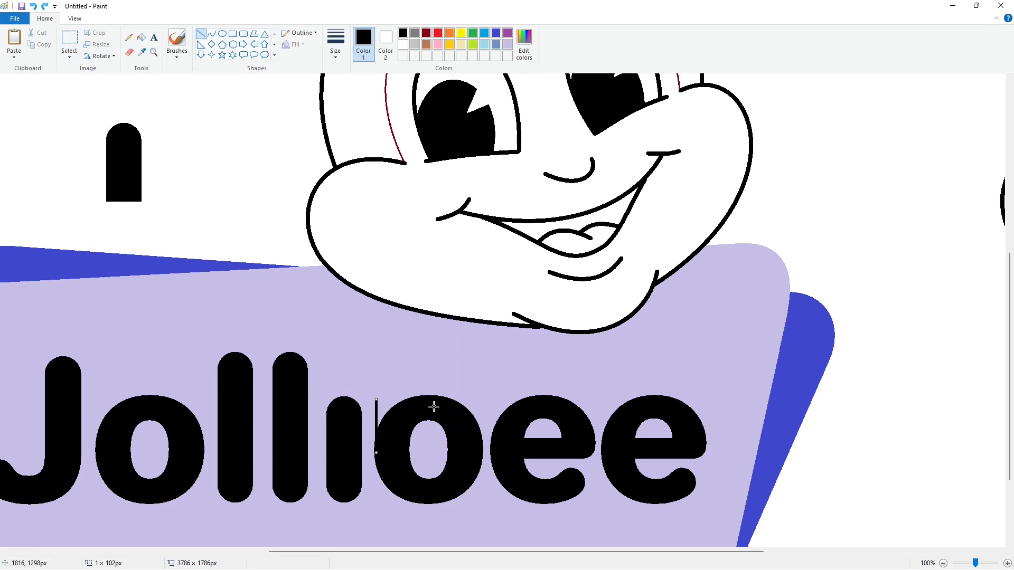
# - Paste the copied stem and align its left edge with the guide line so the "o" after the "i" becomes a "b"
pyautogui.hotkey('ctrl', 'v')
pyautogui.moveTo(53, 132); pyautogui.dragTo(319, 378)
pyautogui.press('Right')
pyautogui.press('Right')
pyautogui.press('Right')
pyautogui.press('Right')
pyautogui.press('Right')
pyautogui.press('Right')
pyautogui.press('Right')
pyautogui.press('Right')
pyautogui.press('Right')
pyautogui.press('Right')
pyautogui.press('Right')
pyautogui.press('Right')
pyautogui.press('Right')
pyautogui.press('Right')
pyautogui.press('Right')
pyautogui.press('Right')
pyautogui.press('Right')
pyautogui.press('Right')
pyautogui.press('Right')
pyautogui.press('Right')
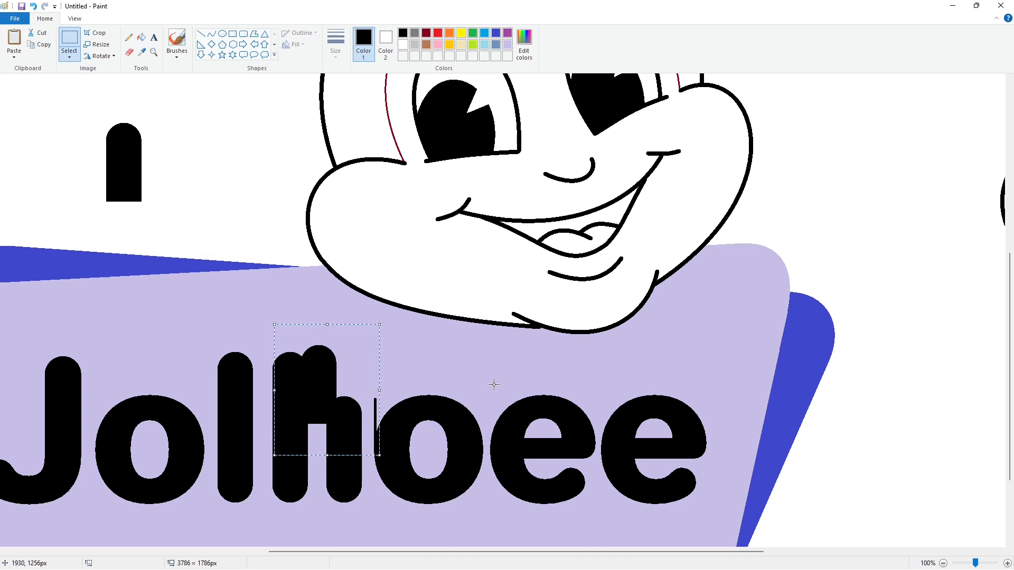
pyautogui.press('Left')
pyautogui.press('Left')
pyautogui.press('Left')
pyautogui.press('Left')
pyautogui.press('Left')
pyautogui.press('Left')
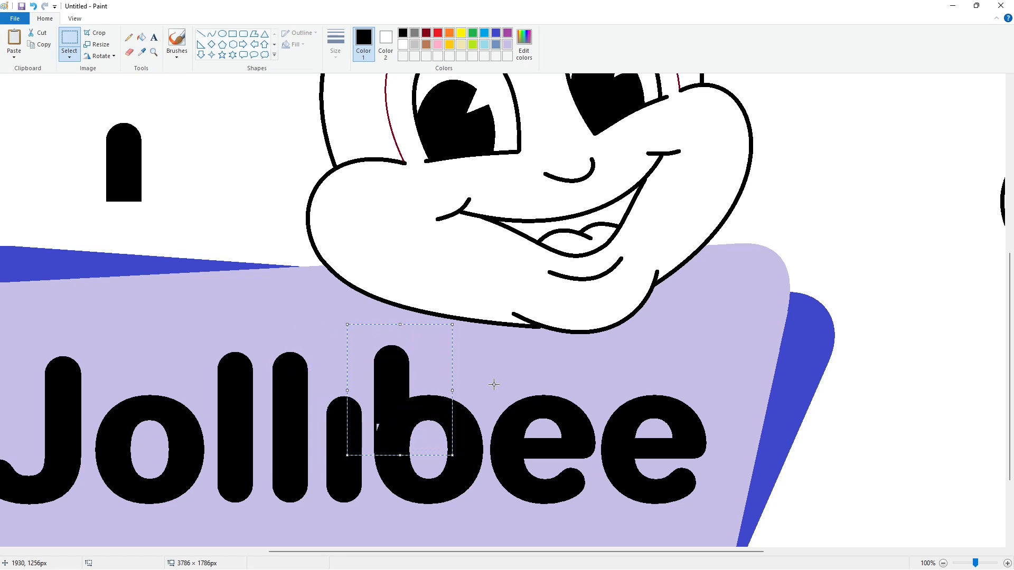
# - Erase the spare black stem from the blank canvas by filling it with white
pyautogui.click(141, 37)
pyautogui.click(402, 44)
pyautogui.click(123, 164)
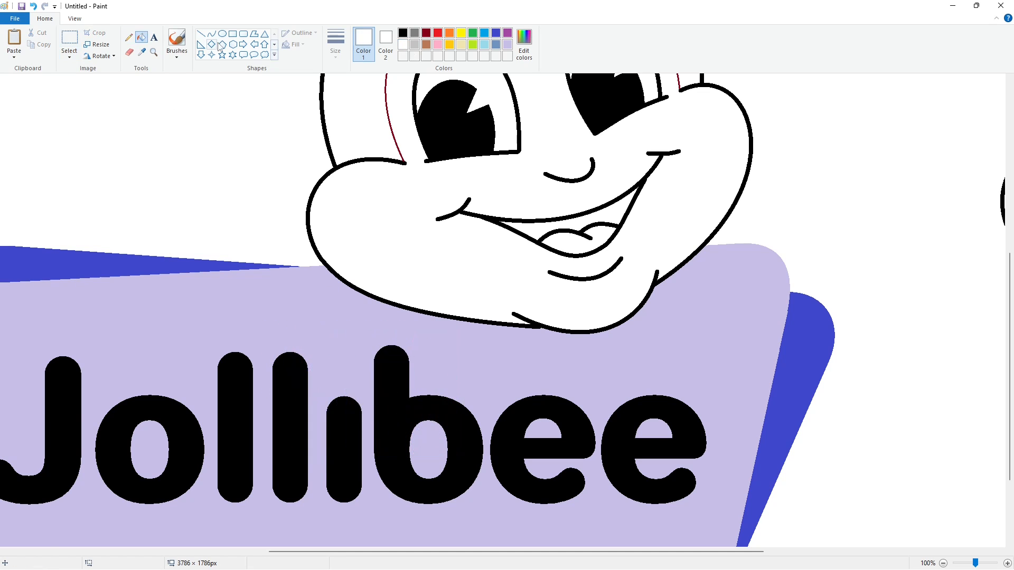
# - Draw a purple circle outline about 72 × 70 px over the "i" and move it straight up to form the letter's dot
pyautogui.click(221, 34)
pyautogui.click(402, 32)
pyautogui.click(506, 33)
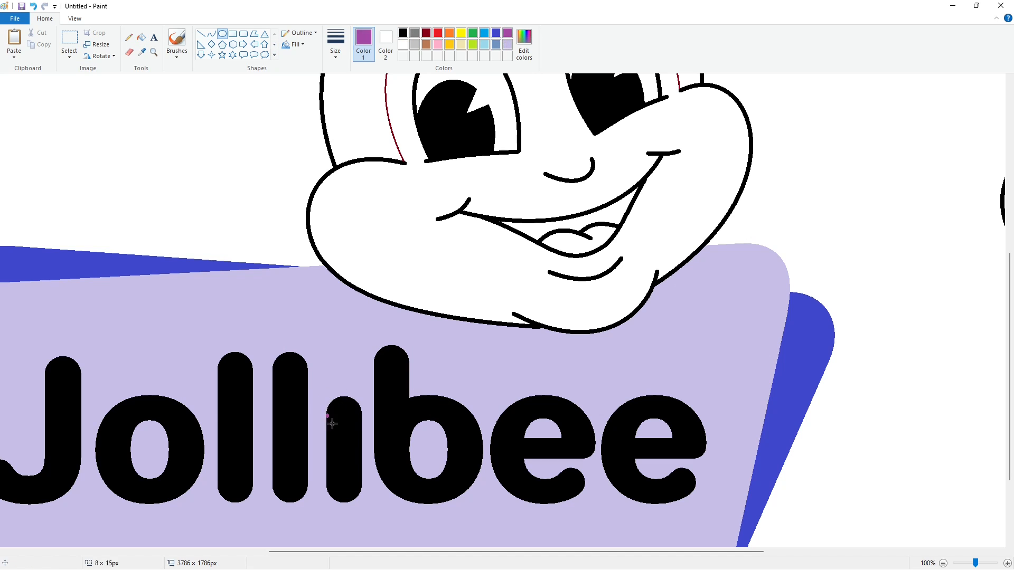
pyautogui.moveTo(325, 415)
pyautogui.mouseDown()
pyautogui.moveTo(367, 462)
pyautogui.moveTo(363, 451)
pyautogui.mouseUp()
pyautogui.press('Up')
pyautogui.press('Up')
pyautogui.press('Up')
pyautogui.press('Up')
pyautogui.press('Up')
pyautogui.press('Up')
pyautogui.press('Up')
pyautogui.press('Up')
pyautogui.press('Up')
pyautogui.press('Up')
pyautogui.press('Up')
pyautogui.press('Up')
pyautogui.press('Up')
pyautogui.press('Up')
pyautogui.press('Up')
pyautogui.press('Up')
pyautogui.press('Up')
pyautogui.press('Up')
pyautogui.press('Up')
pyautogui.press('Up')
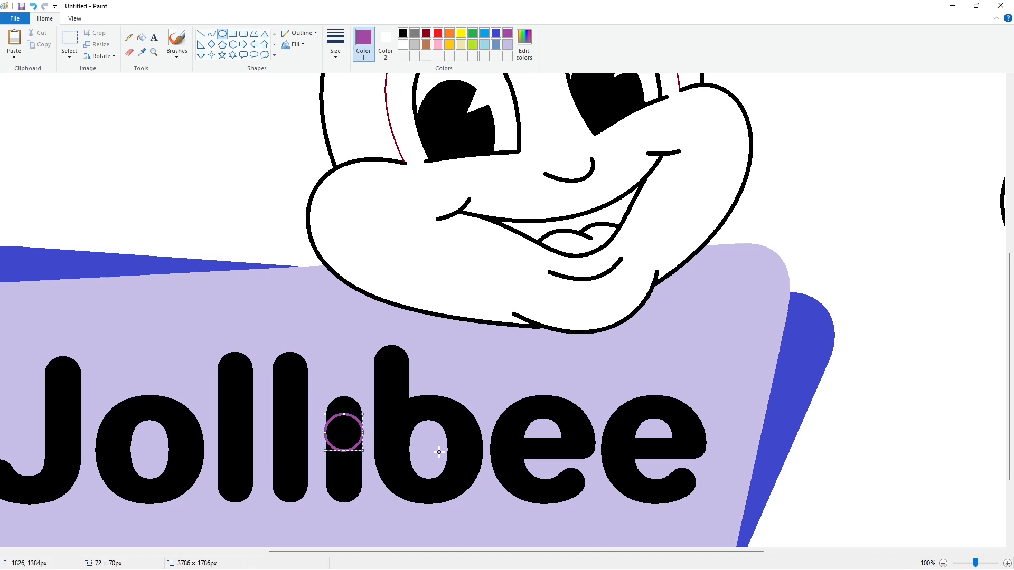
pyautogui.press('Up')
pyautogui.press('Up')
pyautogui.press('Up')
pyautogui.press('Up')
pyautogui.press('Up')
pyautogui.press('Up')
pyautogui.press('Up')
pyautogui.press('Up')
pyautogui.press('Up')
pyautogui.press('Up')
pyautogui.press('Up')
pyautogui.press('Up')
pyautogui.press('Up')
pyautogui.press('Up')
pyautogui.press('Up')
pyautogui.press('Up')
pyautogui.press('Up')
pyautogui.press('Up')
pyautogui.press('Up')
pyautogui.press('Up')
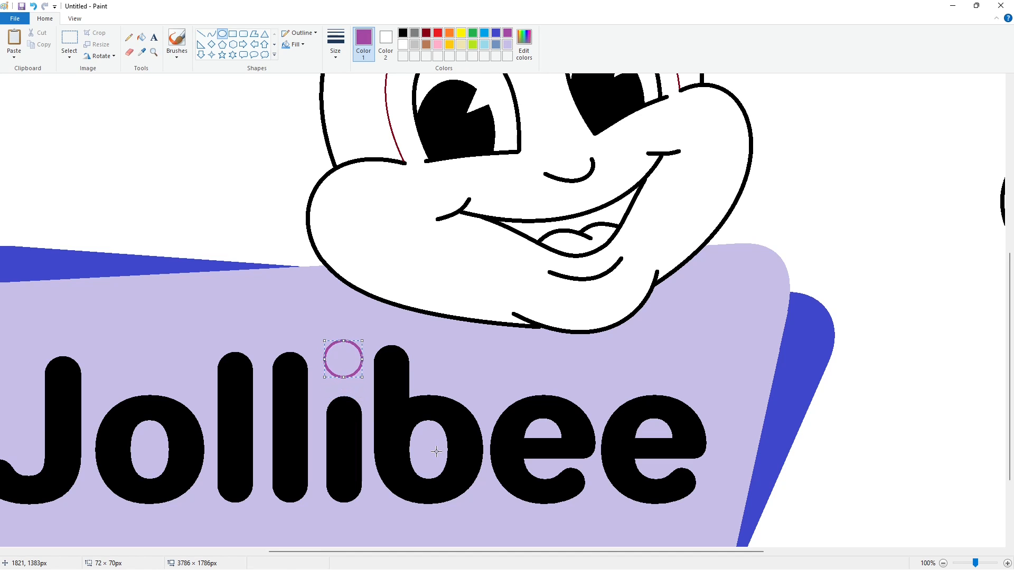
# - Enlarge the purple circle to about 77 × 78 px and nudge it into place centred above the "i"
pyautogui.moveTo(363, 339); pyautogui.dragTo(366, 336)
pyautogui.press('Down')
pyautogui.press('Down')
pyautogui.press('Down')
pyautogui.press('Down')
pyautogui.press('Down')
pyautogui.press('Down')
pyautogui.press('Down')
pyautogui.press('Down')
pyautogui.press('Down')
pyautogui.press('Down')
pyautogui.press('Down')
pyautogui.press('Down')
pyautogui.press('Down')
pyautogui.press('Down')
pyautogui.press('Down')
pyautogui.press('Down')
pyautogui.press('Down')
pyautogui.press('Down')
pyautogui.press('Down')
pyautogui.press('Down')
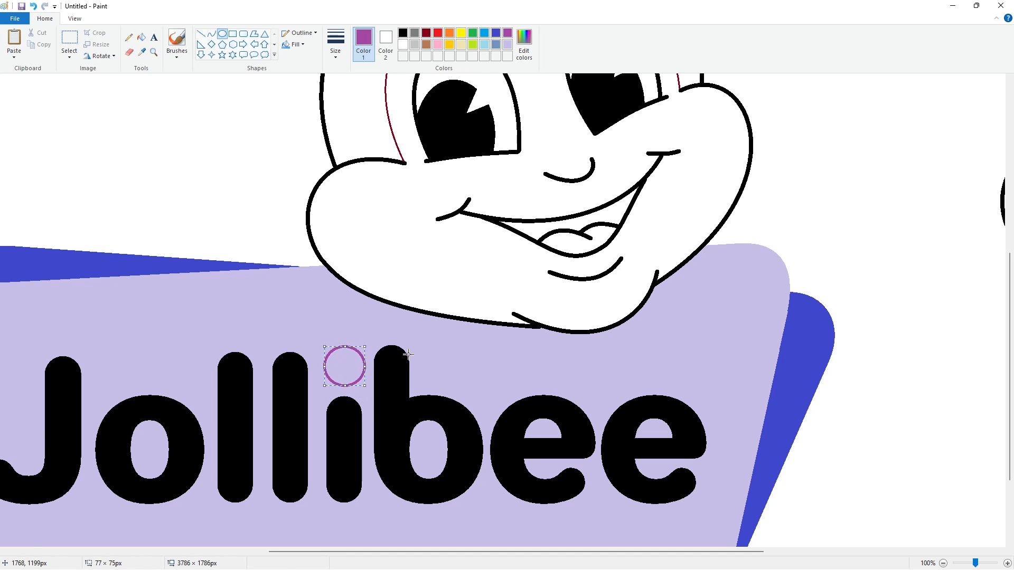
pyautogui.press('Left')
pyautogui.press('Left')
pyautogui.press('Up')
pyautogui.press('Up')
pyautogui.press('Up')
pyautogui.press('Up')
pyautogui.press('Up')
pyautogui.press('Up')
pyautogui.press('Up')
pyautogui.press('Up')
pyautogui.press('Up')
pyautogui.press('Up')
pyautogui.press('Up')
pyautogui.press('Up')
pyautogui.press('Up')
pyautogui.press('Up')
pyautogui.press('Up')
pyautogui.press('Up')
pyautogui.press('Up')
pyautogui.press('Up')
pyautogui.press('Up')
pyautogui.press('Up')
pyautogui.moveTo(344, 381); pyautogui.dragTo(344, 383)
pyautogui.press('Up')
pyautogui.press('Up')
pyautogui.press('Up')
pyautogui.press('Up')
pyautogui.press('Up')
pyautogui.press('Up')
pyautogui.press('Up')
pyautogui.press('Up')
pyautogui.press('Up')
pyautogui.press('Up')
pyautogui.press('Up')
pyautogui.press('Up')
pyautogui.press('Up')
pyautogui.press('Up')
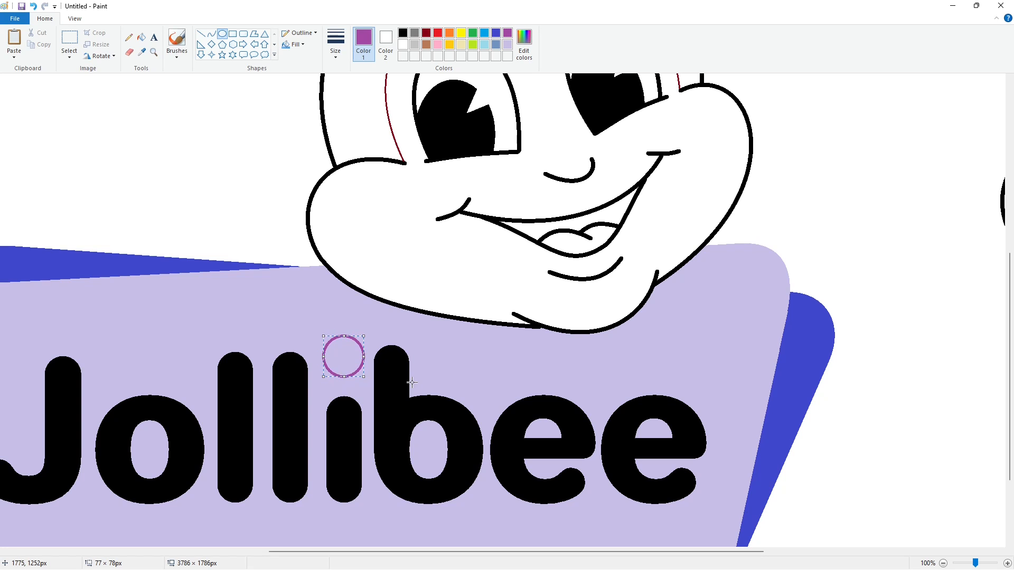
# - Fill the circle above the "i" and its outline with black to make a solid dot
pyautogui.click(141, 37)
pyautogui.click(343, 355)
pyautogui.click(403, 33)
pyautogui.click(343, 355)
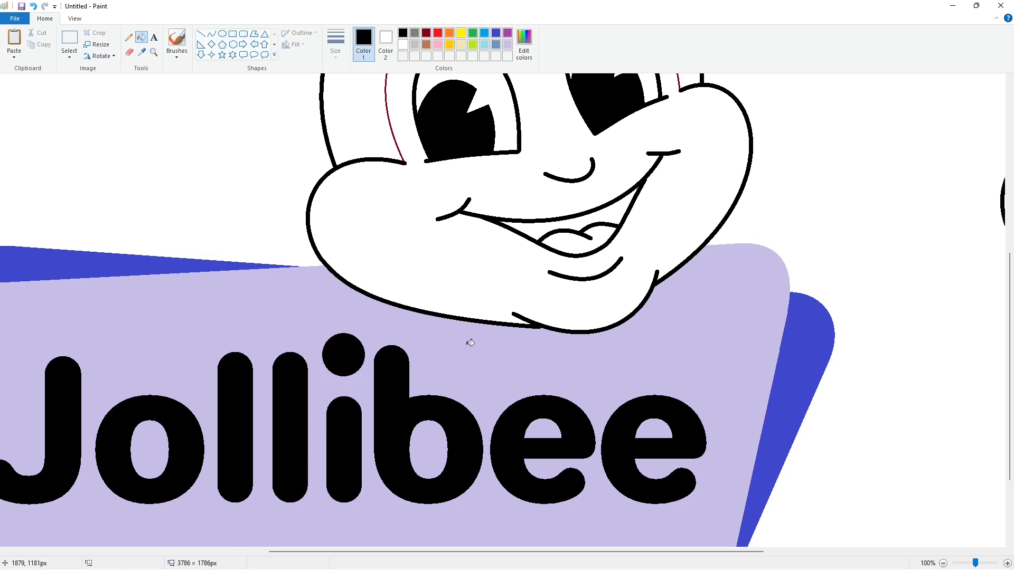
# - Fill the first "o"'s counter with black and centre a lavender circle outline about 91 × 93 px inside the letter
pyautogui.moveTo(557, 551); pyautogui.dragTo(486, 558)
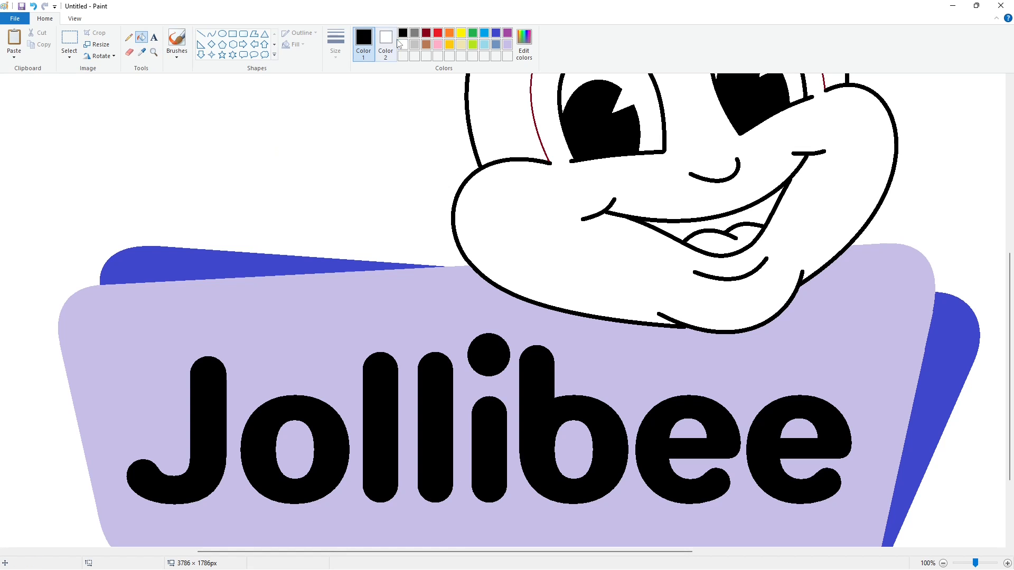
pyautogui.click(314, 428)
pyautogui.click(222, 34)
pyautogui.click(507, 44)
pyautogui.moveTo(279, 429); pyautogui.dragTo(325, 477)
pyautogui.moveTo(311, 458); pyautogui.dragTo(305, 483)
pyautogui.press('Up')
pyautogui.press('Up')
pyautogui.press('Up')
pyautogui.press('Up')
pyautogui.press('Up')
pyautogui.press('Up')
pyautogui.press('Up')
pyautogui.press('Up')
pyautogui.press('Up')
pyautogui.press('Up')
pyautogui.press('Up')
pyautogui.press('Up')
pyautogui.press('Up')
pyautogui.press('Up')
pyautogui.press('Up')
pyautogui.press('Up')
pyautogui.press('Up')
pyautogui.press('Up')
pyautogui.press('Up')
pyautogui.press('Up')
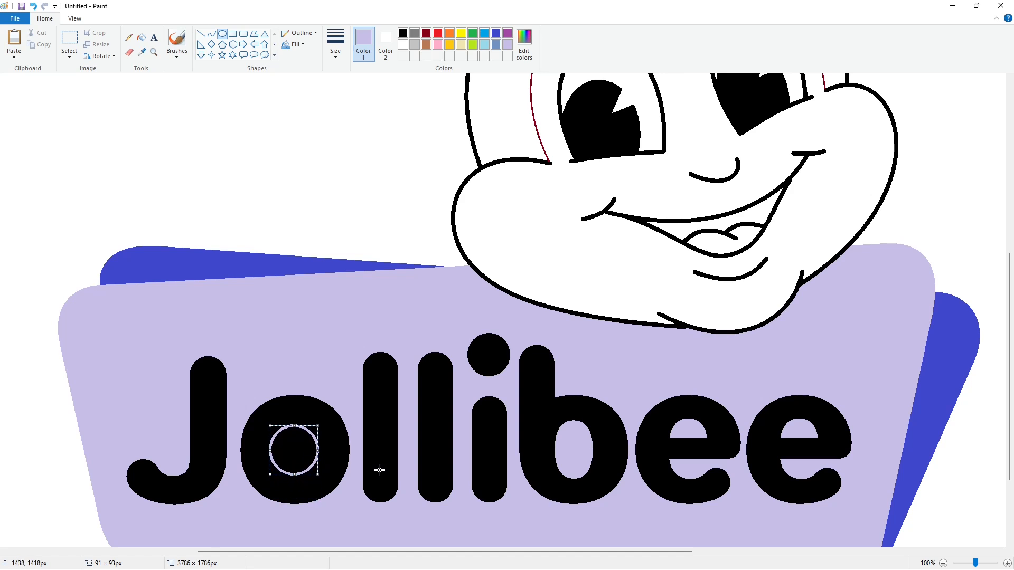
pyautogui.press('Right')
pyautogui.press('Up')
pyautogui.click(377, 467)
# - Recolour the ring inside the "o" black and fill the disc within it lavender to form a round counter
pyautogui.click(142, 38)
pyautogui.click(296, 449)
pyautogui.hotkey('ctrl', 'z')
pyautogui.click(508, 33)
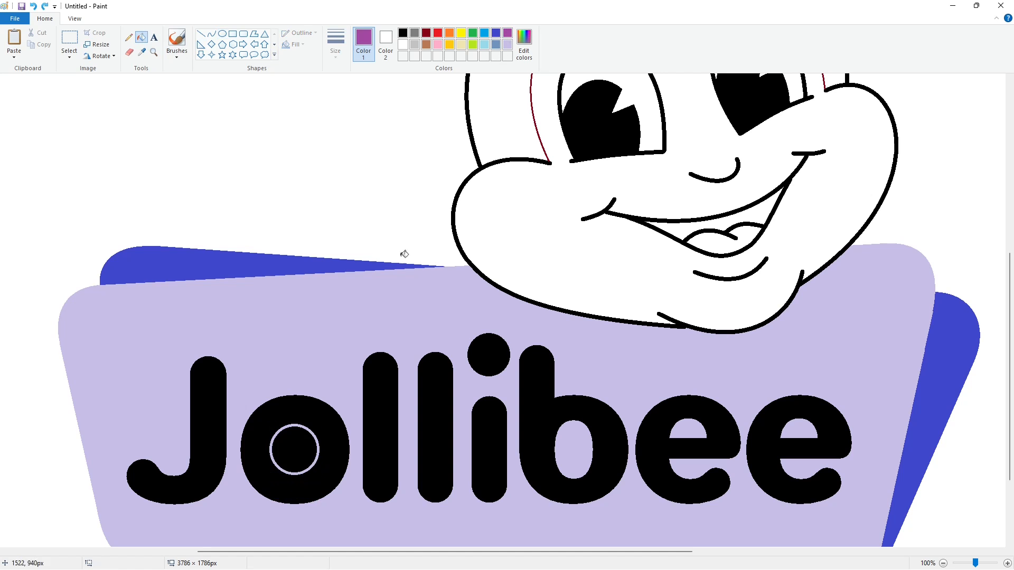
pyautogui.click(298, 446)
pyautogui.click(403, 33)
pyautogui.click(312, 432)
pyautogui.click(507, 45)
pyautogui.click(298, 447)
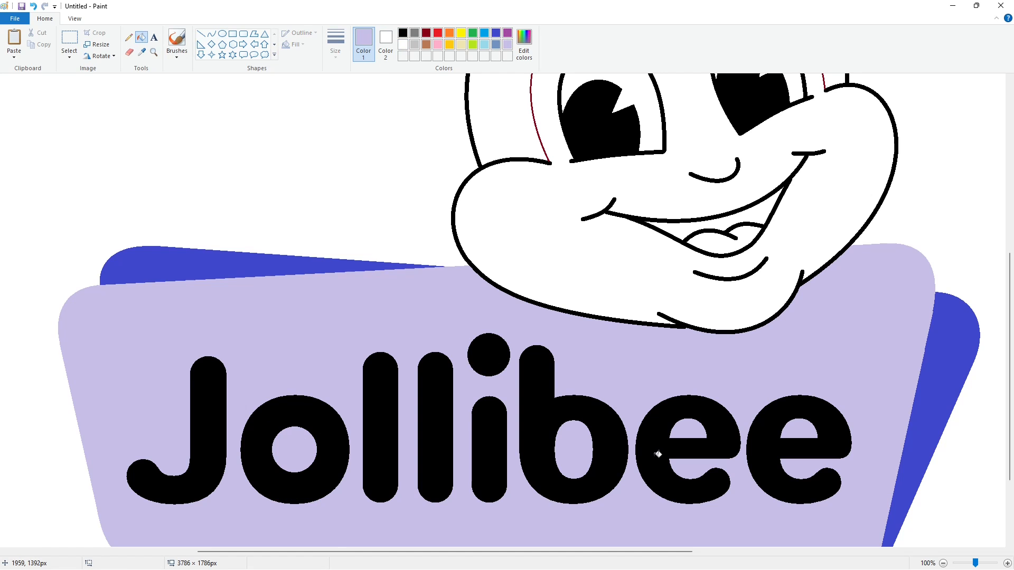
# - Undo the round counter changes made to the first "o"
pyautogui.scroll(-2, 657, 454)
pyautogui.hotkey('ctrl', 'z')
pyautogui.hotkey('ctrl', 'z')
pyautogui.hotkey('ctrl', 'z')
pyautogui.hotkey('ctrl', 'z')
pyautogui.hotkey('ctrl', 'z')
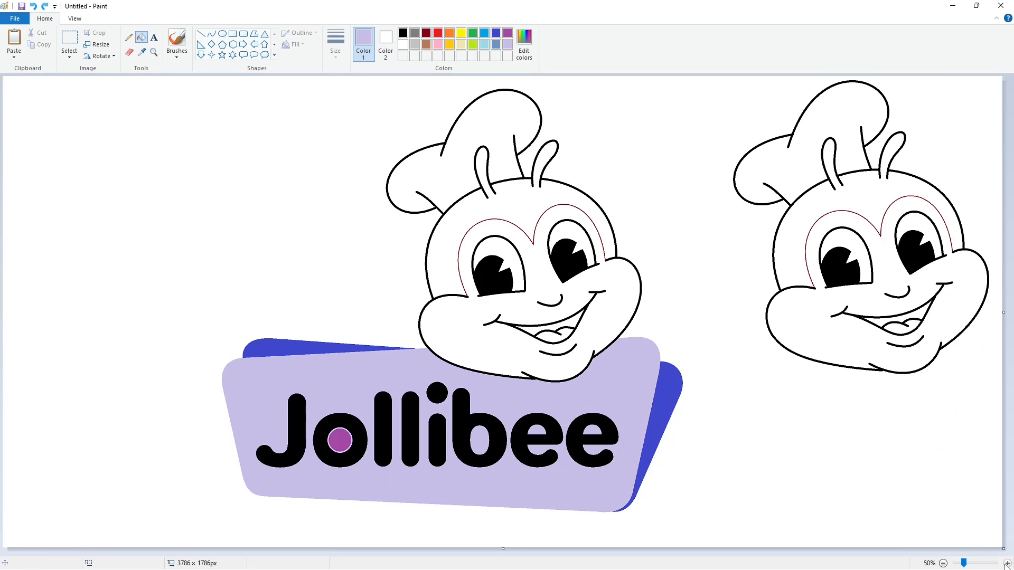
# - Draw a thin white circle outline about 35 × 36 px beside the upper part of the last "e"
pyautogui.click(1006, 562)
pyautogui.moveTo(609, 552); pyautogui.dragTo(748, 552)
pyautogui.scroll(-2, 646, 464)
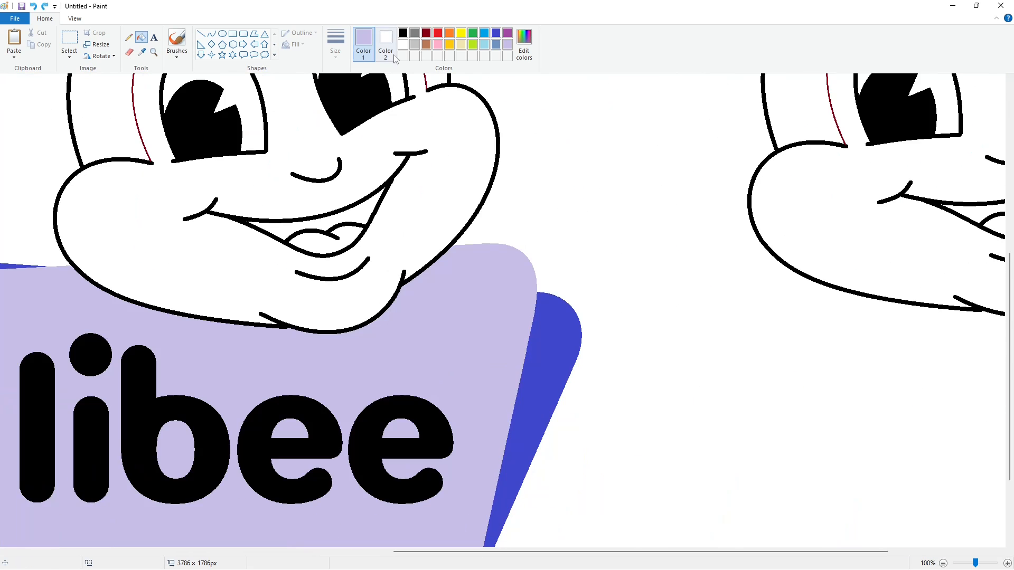
pyautogui.click(223, 34)
pyautogui.click(403, 45)
pyautogui.moveTo(455, 401); pyautogui.dragTo(467, 416)
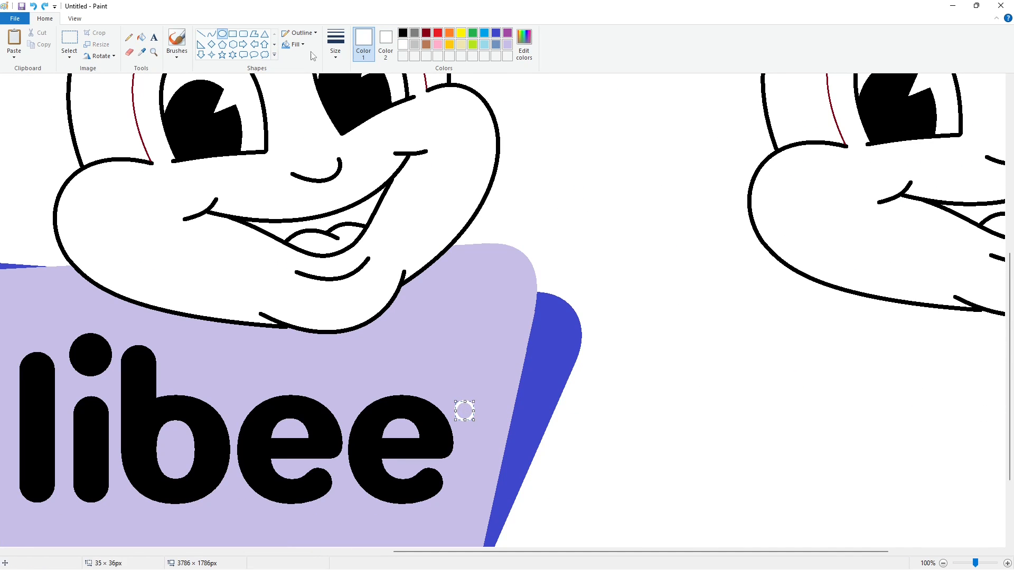
pyautogui.click(336, 47)
pyautogui.click(358, 96)
pyautogui.click(498, 400)
# - Start a transparent text box near the small white circle and set its font to Arial
pyautogui.click(154, 38)
pyautogui.click(372, 169)
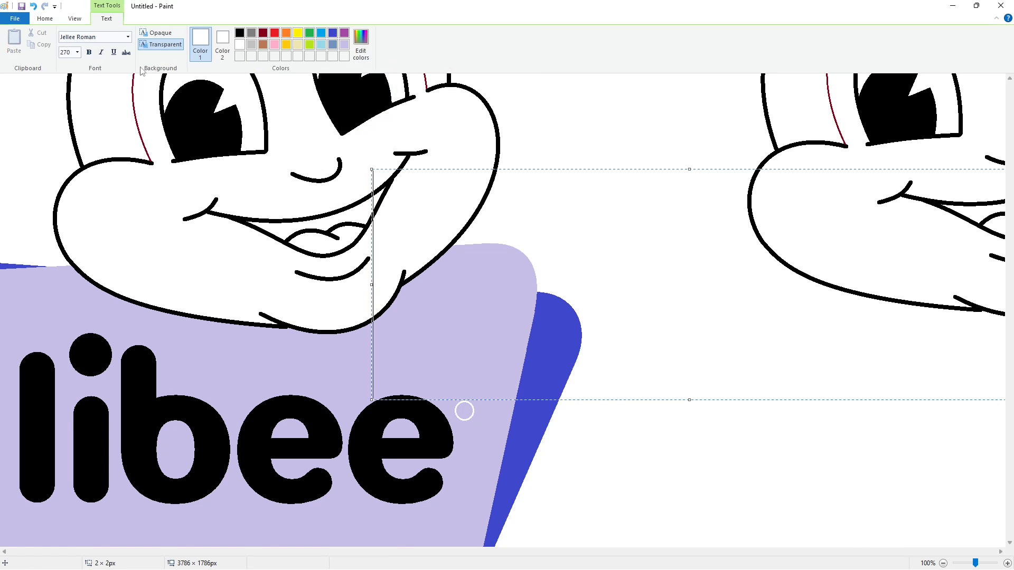
pyautogui.click(78, 52)
pyautogui.click(70, 181)
pyautogui.click(128, 37)
pyautogui.scroll(3, 99, 212)
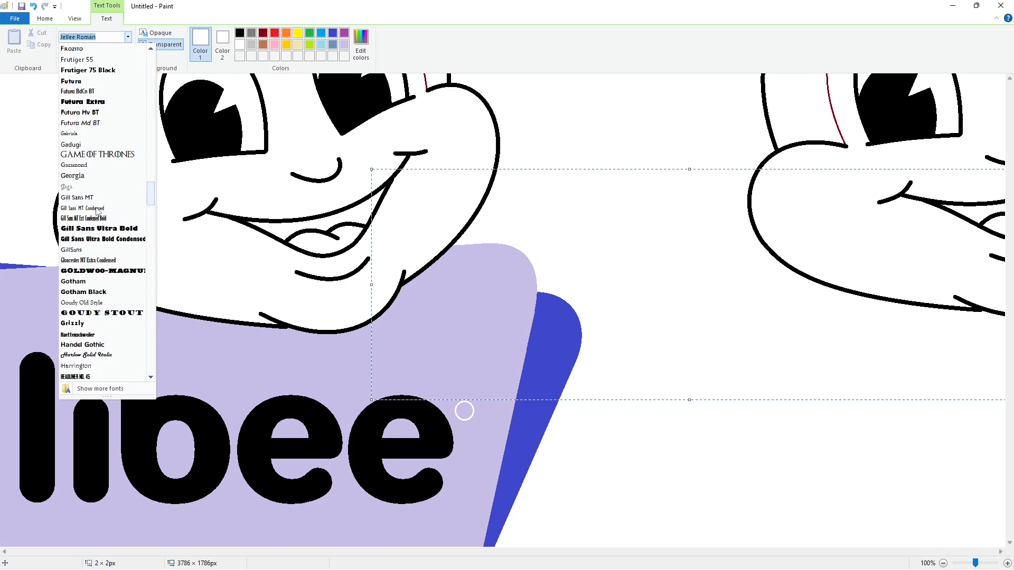
pyautogui.scroll(15, 97, 211)
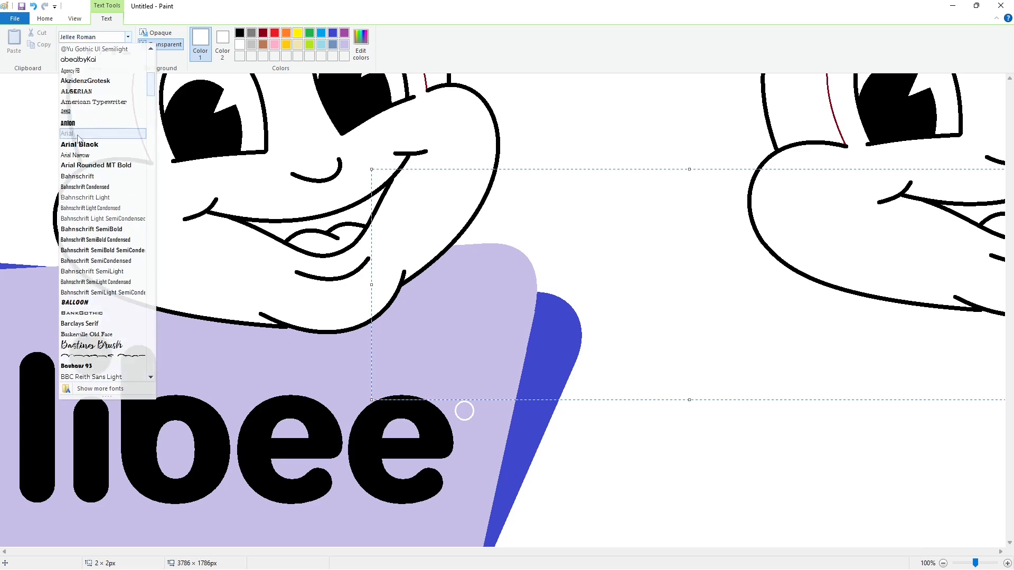
pyautogui.click(78, 134)
# - Place a bold white "R" at font size 25 inside the small circle to form the registered mark
pyautogui.moveTo(690, 400); pyautogui.dragTo(689, 498)
pyautogui.moveTo(372, 170); pyautogui.dragTo(366, 376)
pyautogui.hotkey('ctrl', 'b')
pyautogui.hotkey('ctrl', 'a')
pyautogui.moveTo(446, 382); pyautogui.dragTo(456, 399)
pyautogui.click(78, 53)
pyautogui.write('25')
pyautogui.press('Return')
pyautogui.click(495, 417)
pyautogui.click(702, 523)
# - Try to cover the spare mascot copy on the blank canvas with a crayon-filled white ellipse
pyautogui.click(943, 564)
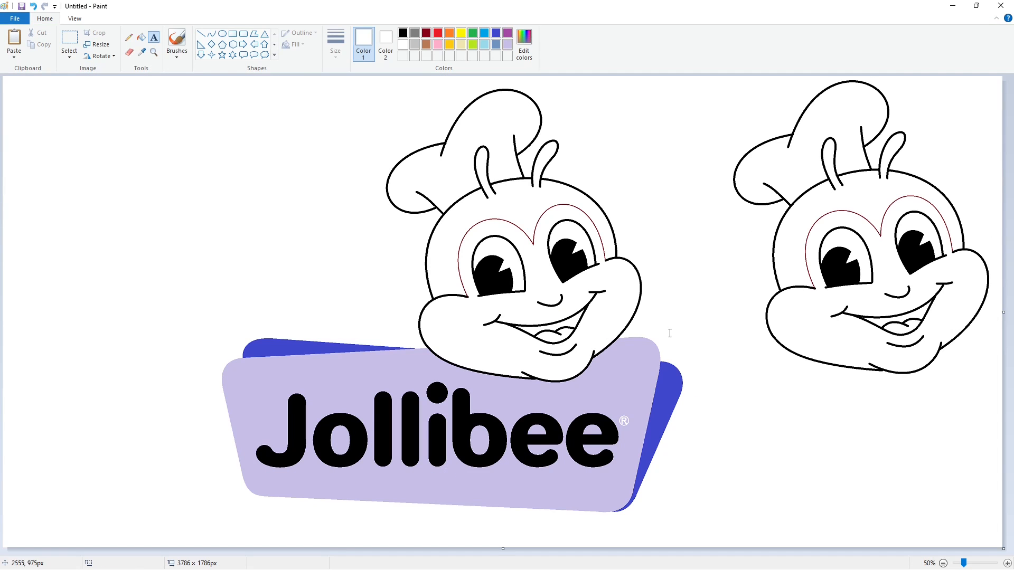
pyautogui.click(226, 35)
pyautogui.click(294, 44)
pyautogui.click(307, 82)
pyautogui.moveTo(707, 79); pyautogui.dragTo(997, 410)
pyautogui.click(892, 451)
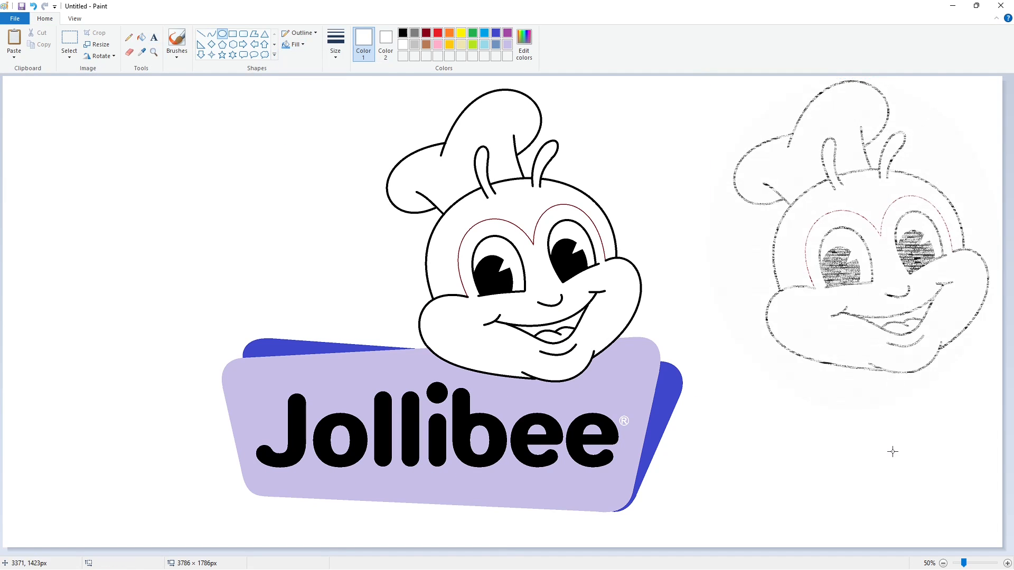
# - Switch the shape fill to solid colour and cover the spare mascot copy with a white rectangle
pyautogui.click(295, 45)
pyautogui.click(303, 69)
pyautogui.moveTo(690, 79); pyautogui.dragTo(995, 378)
pyautogui.hotkey('ctrl', 'z')
pyautogui.click(232, 34)
pyautogui.moveTo(732, 79)
pyautogui.mouseDown()
pyautogui.moveTo(870, 253)
pyautogui.moveTo(990, 374)
pyautogui.mouseUp()
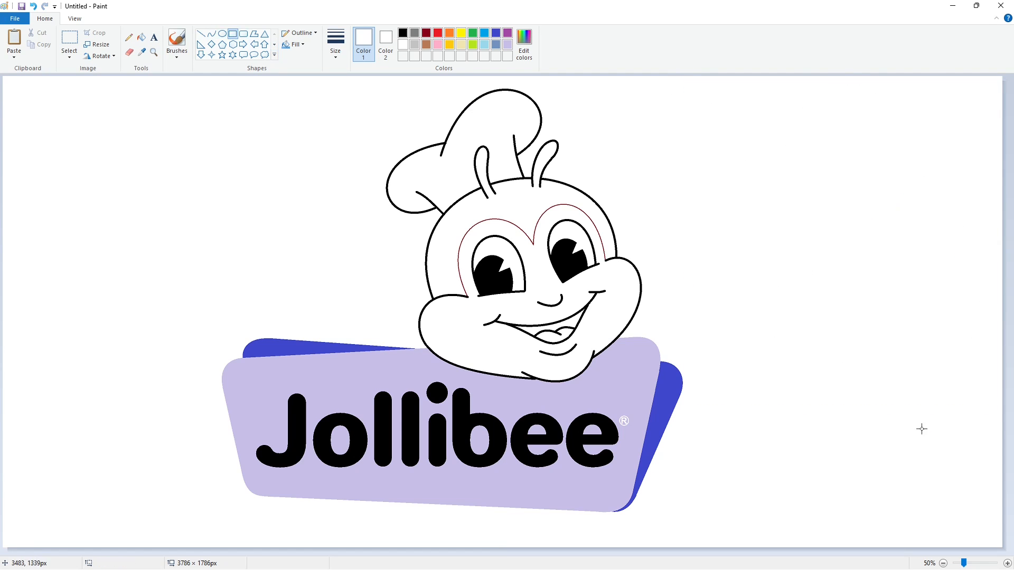
# - Fill the mascot's head and antennae with dark red and the open mouth with black
pyautogui.click(426, 32)
pyautogui.click(141, 37)
pyautogui.click(512, 206)
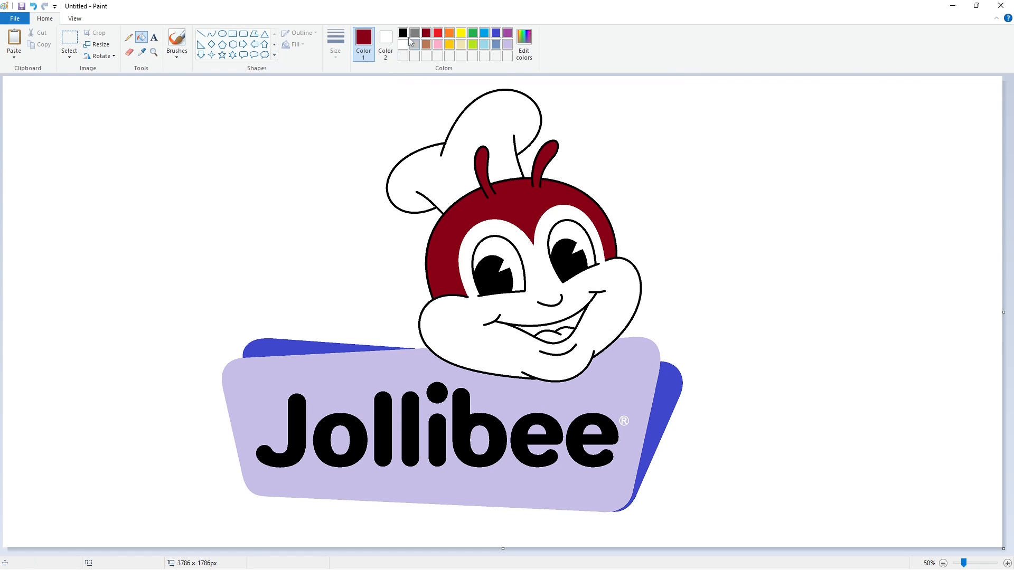
pyautogui.click(402, 32)
pyautogui.click(569, 323)
# - Recolour the mascot's head and antennae bright red and fill the tongue with the same red
pyautogui.click(438, 33)
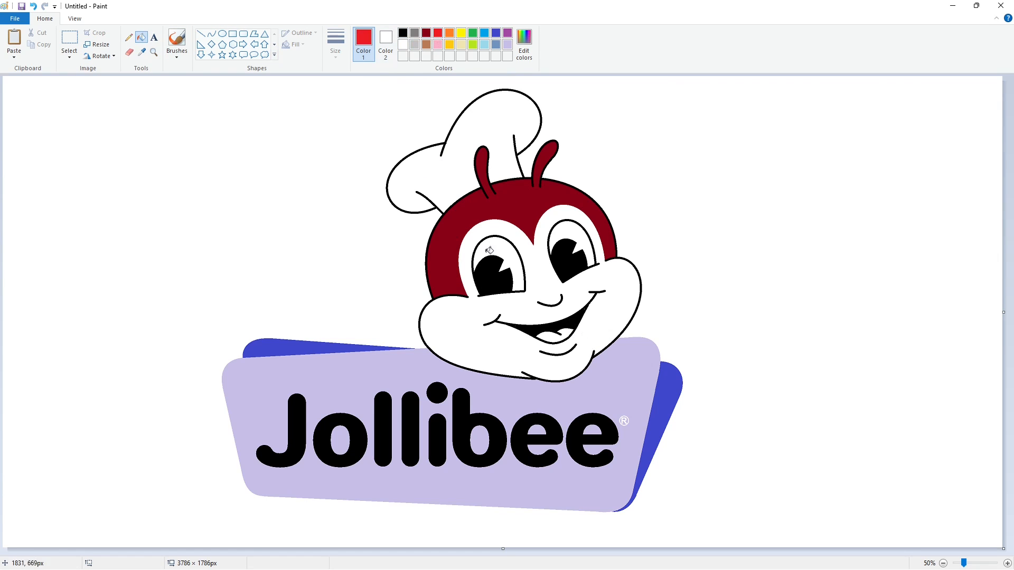
pyautogui.click(527, 209)
pyautogui.click(552, 335)
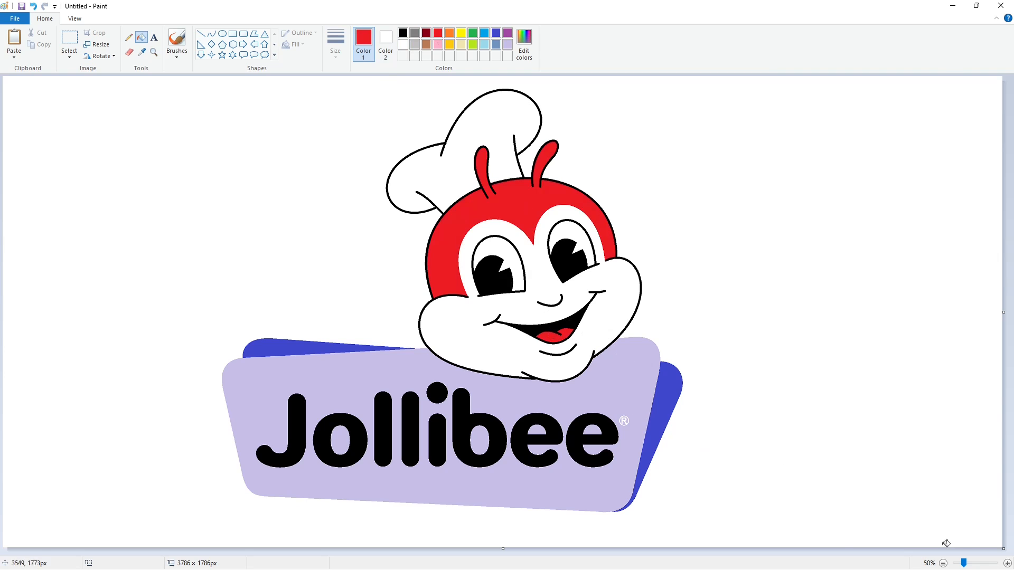
# - Fill the registered mark's interior and the counters of both "e"s, the "b" and the "o" with red
pyautogui.scroll(1, 539, 501)
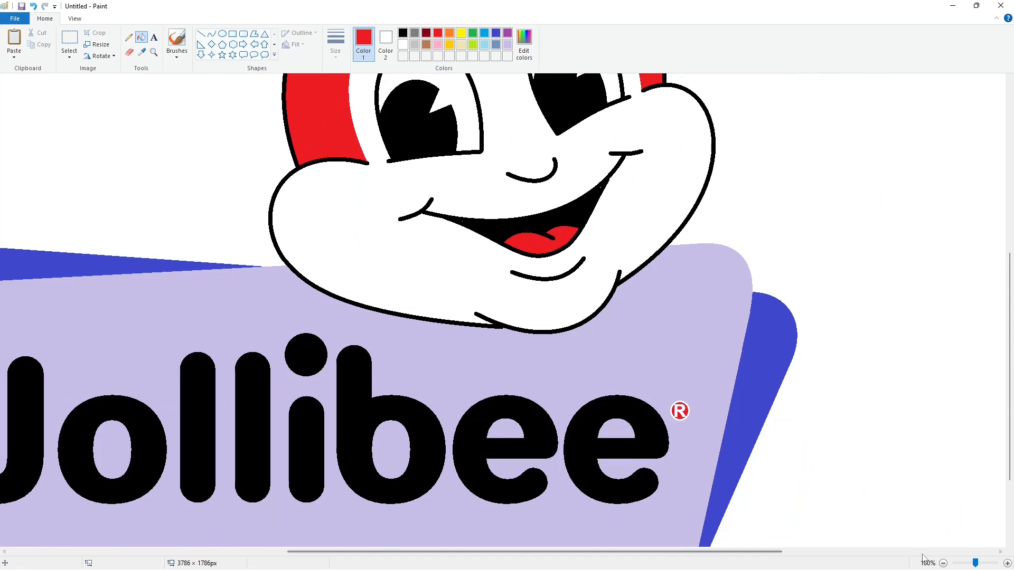
pyautogui.scroll(-1, 630, 421)
pyautogui.click(593, 431)
pyautogui.click(536, 431)
pyautogui.click(480, 443)
pyautogui.click(341, 440)
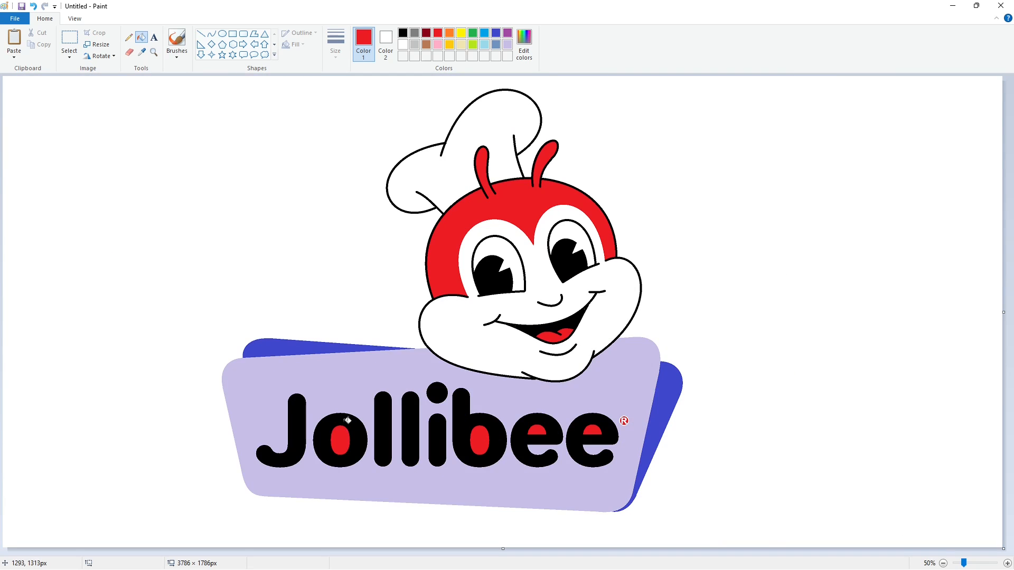
# - Fill the front banner with red and both visible parts of the back banner with gold
pyautogui.click(354, 387)
pyautogui.click(448, 45)
pyautogui.click(297, 346)
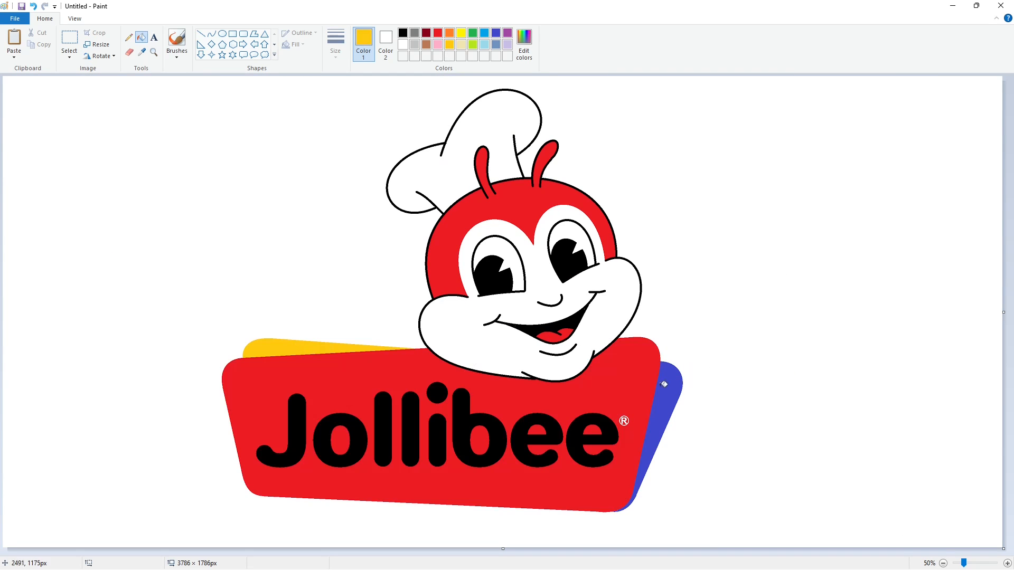
pyautogui.click(666, 382)
# - Fill all the letters of "Jollibee" on the banner with white, including the dot of the "i"
pyautogui.click(403, 44)
pyautogui.click(295, 422)
pyautogui.click(318, 428)
pyautogui.click(382, 433)
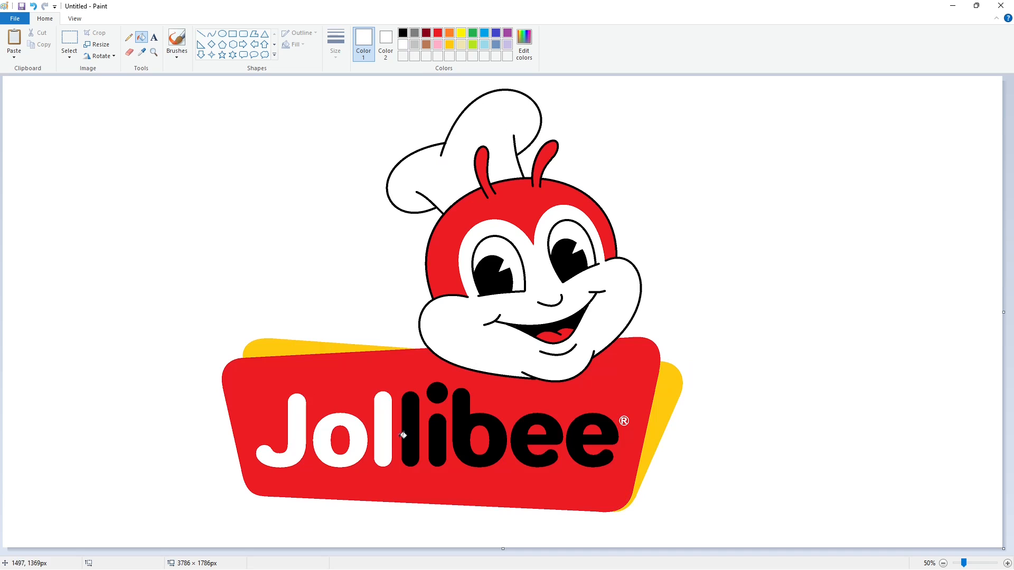
pyautogui.click(409, 435)
pyautogui.click(437, 395)
pyautogui.click(438, 438)
pyautogui.click(462, 428)
pyautogui.click(520, 441)
pyautogui.click(576, 448)
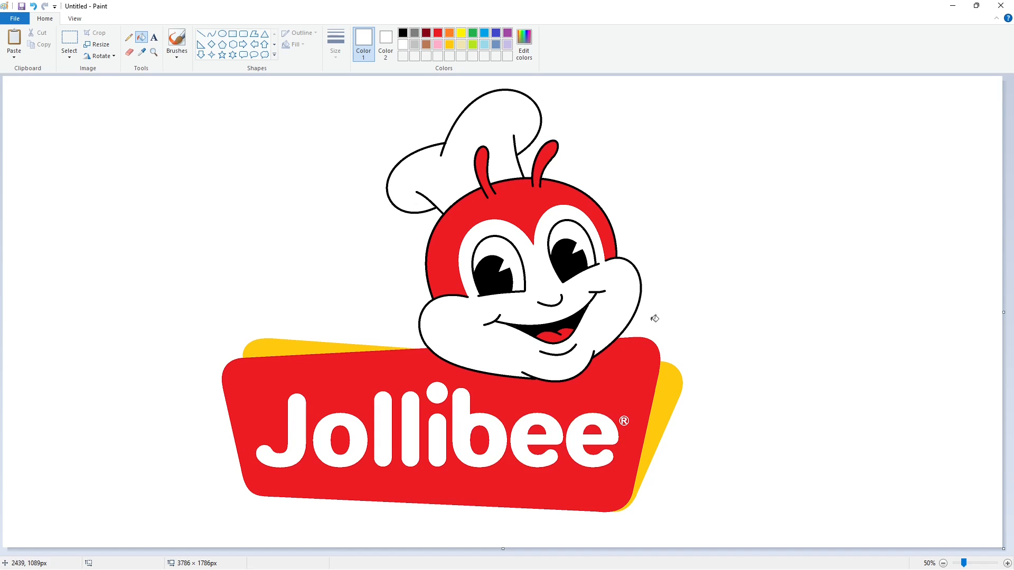
# - Choose a line size for the Pencil, set the drawing colour to black and switch to the Brush tool
pyautogui.click(129, 37)
pyautogui.click(335, 42)
pyautogui.click(348, 82)
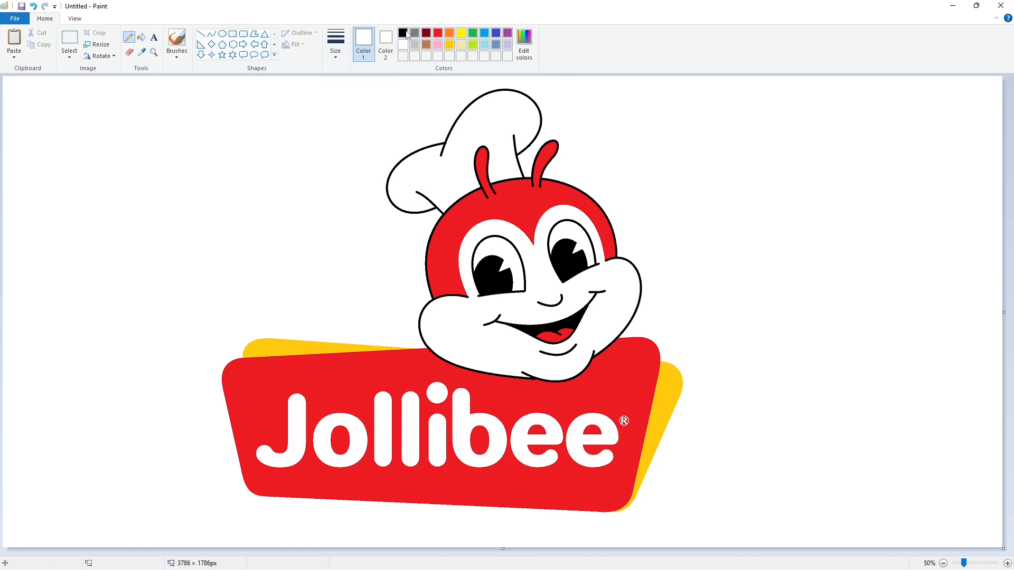
pyautogui.click(403, 33)
pyautogui.click(177, 38)
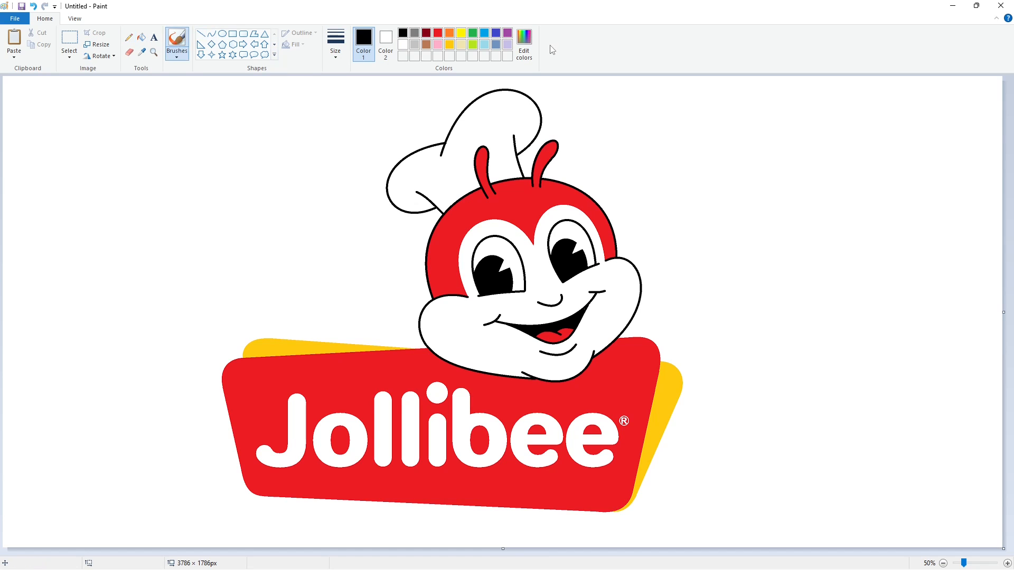